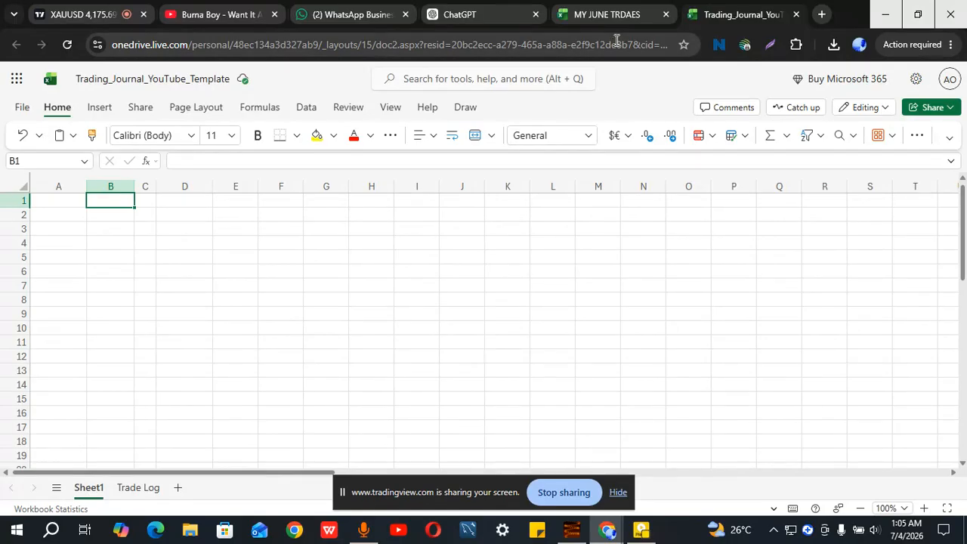
Widen columns C and D of the empty Sheet1
left_click(59, 186)
left_click(103, 212)
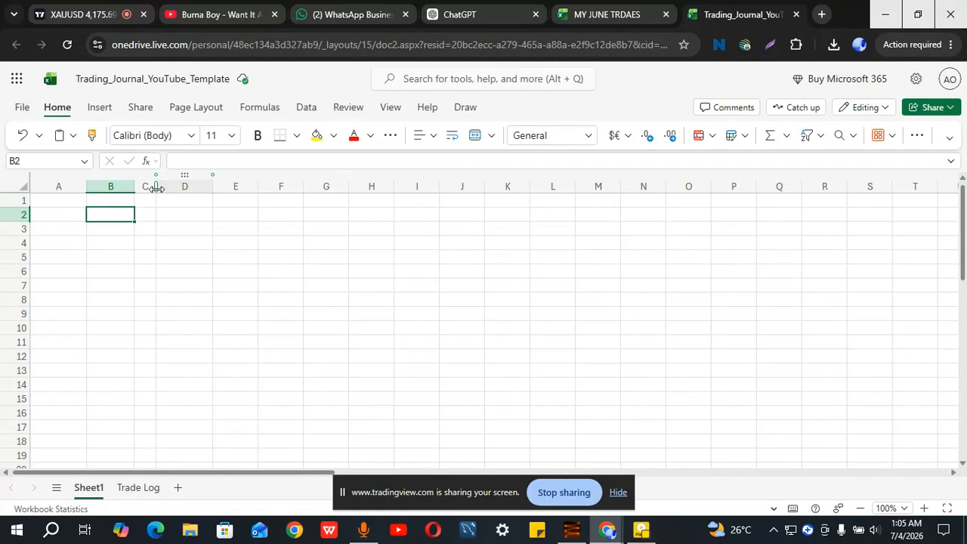
left_click_drag(156, 187, 254, 191)
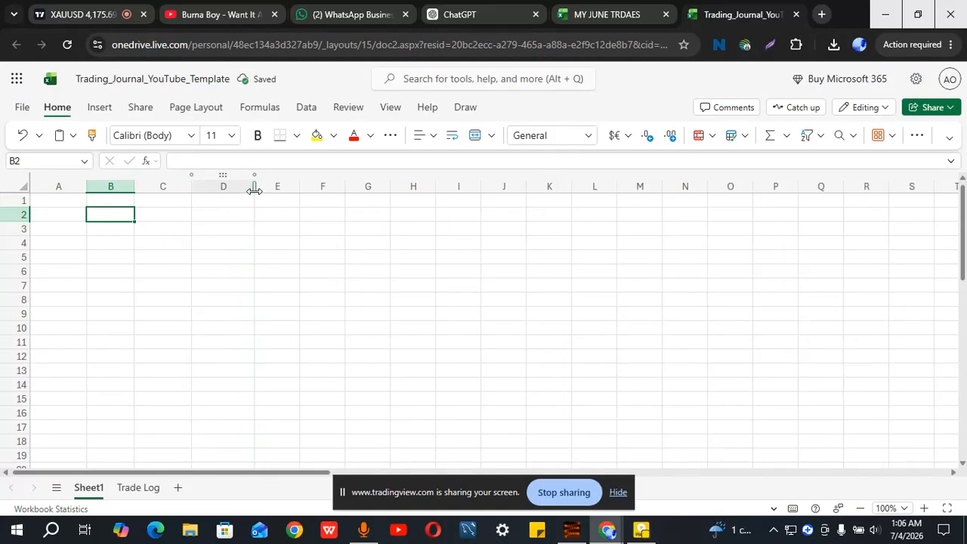
left_click(61, 187)
left_click(71, 201)
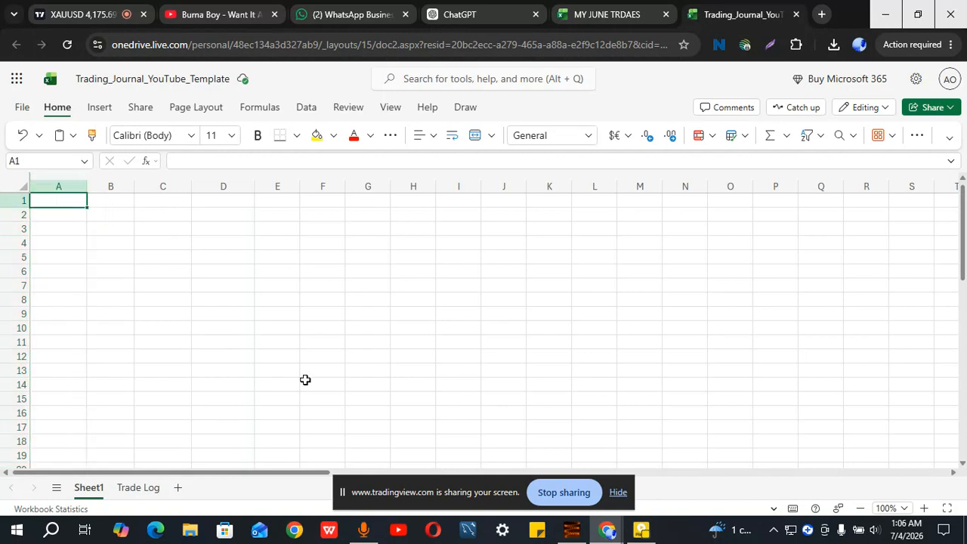
left_click(120, 203)
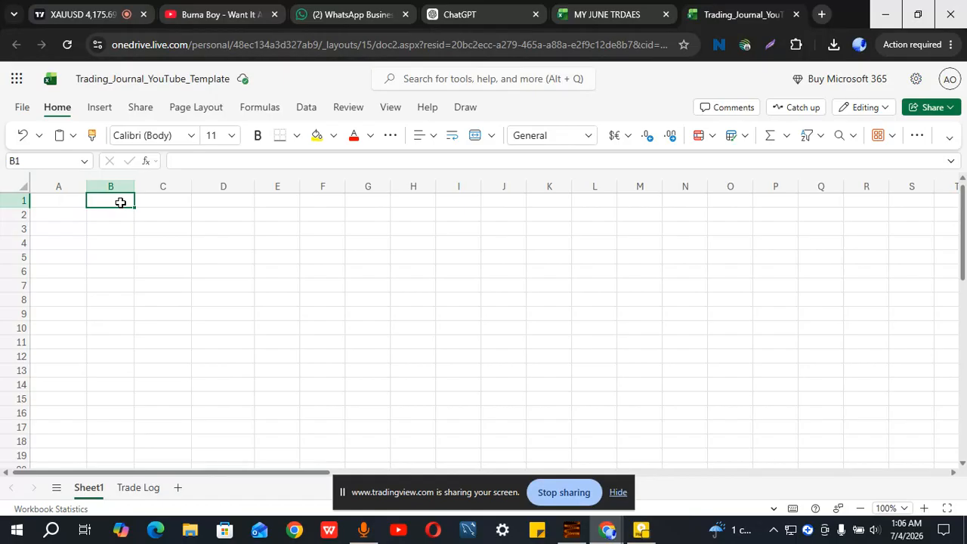
left_click(118, 184)
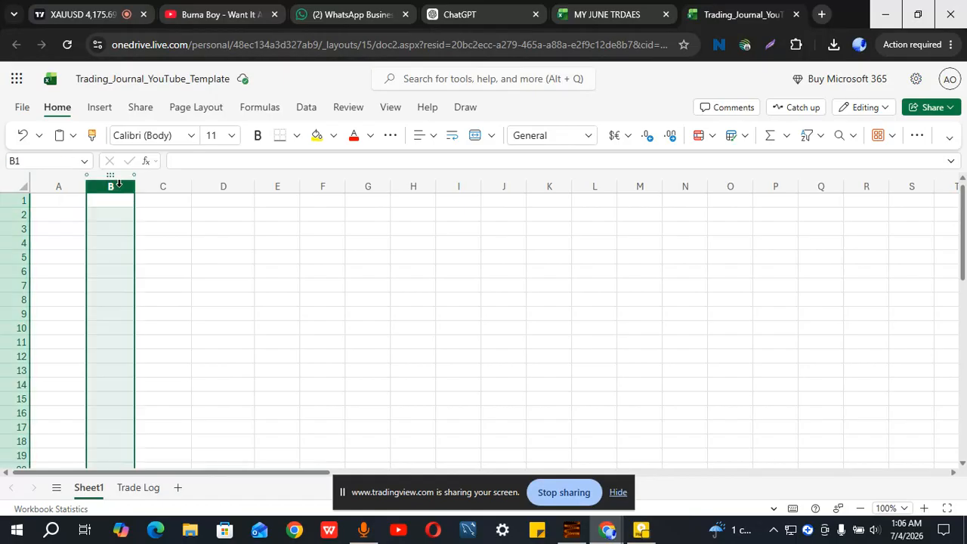
left_click(63, 201)
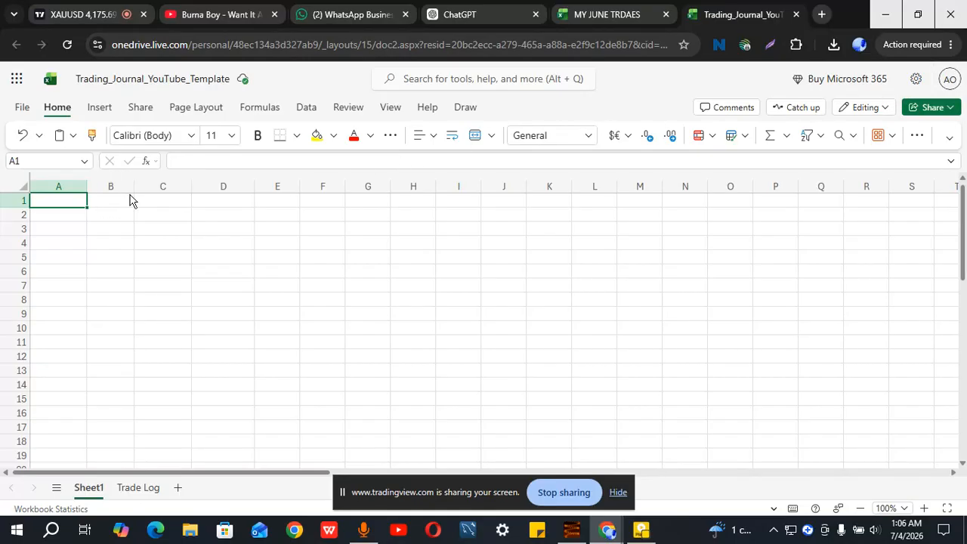
left_click(17, 80)
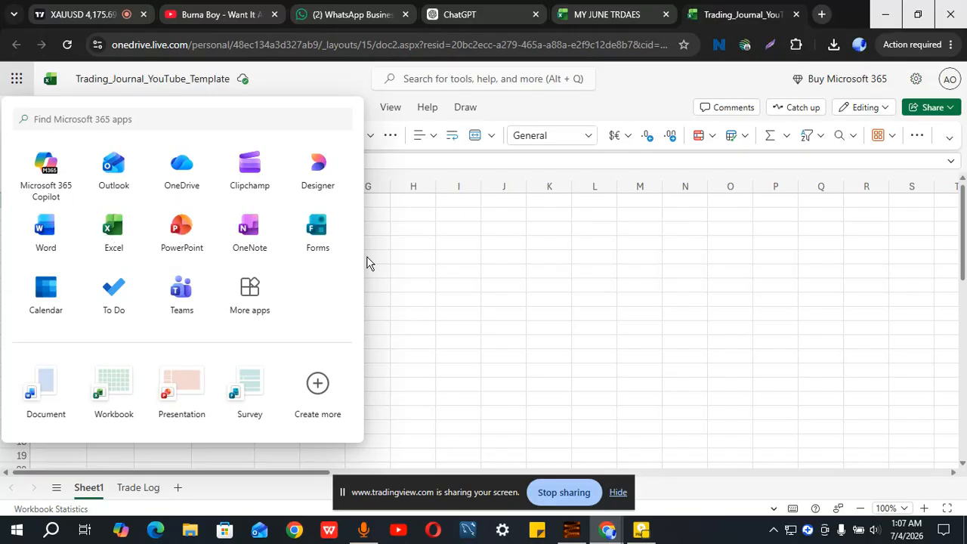
left_click(432, 259)
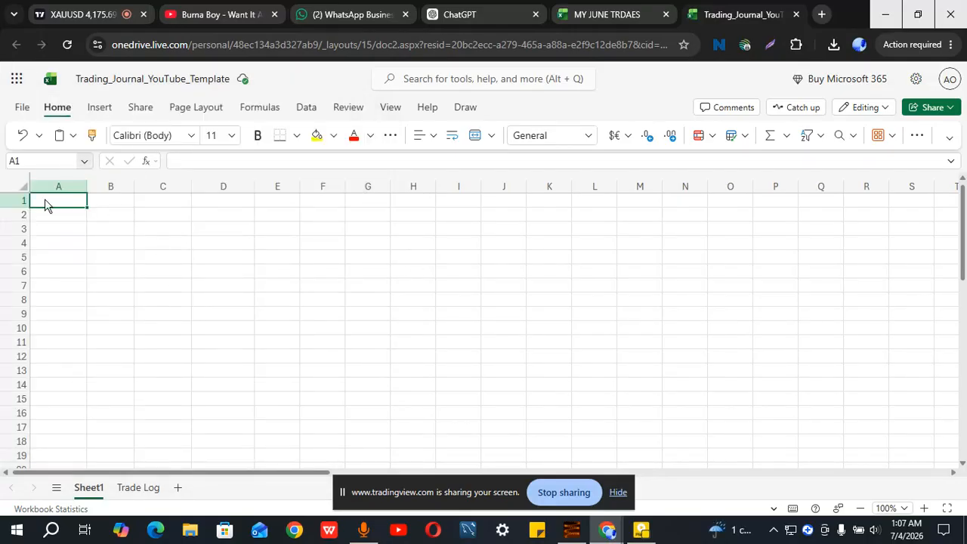
Rename the workbook as July Trades
left_click(157, 78)
key("BackSpace")
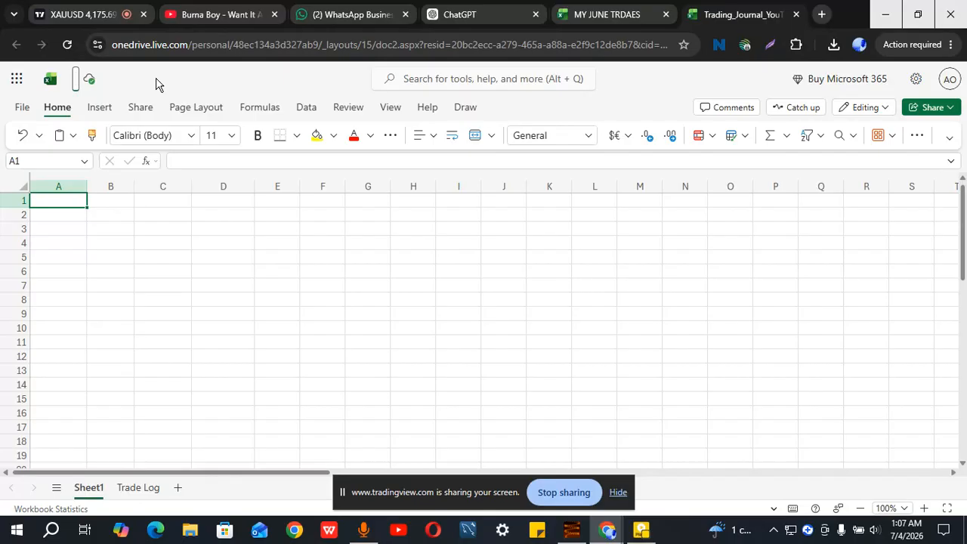
type("July Trades")
key("Return")
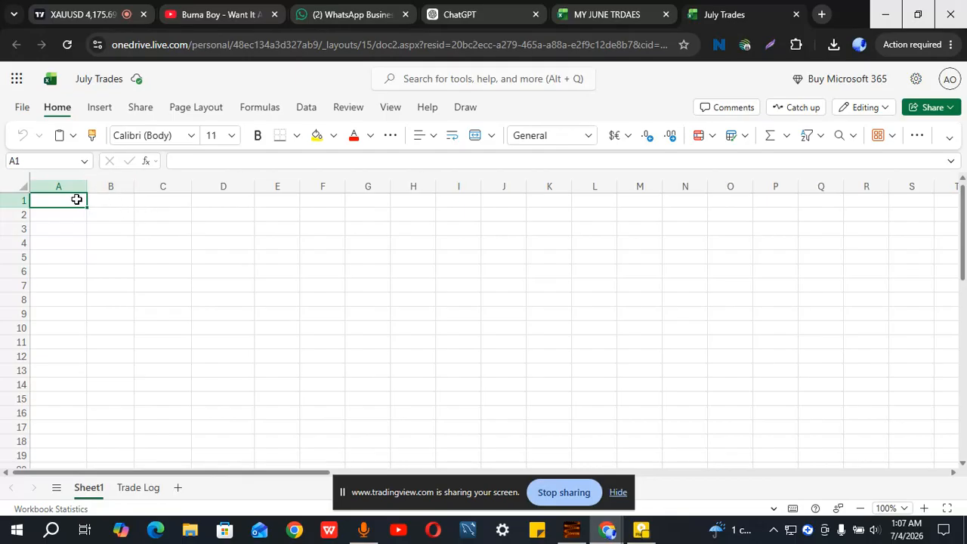
Enter the header "Trades Number" in cell A1 and keep automatic text fitting on for the column
type("T")
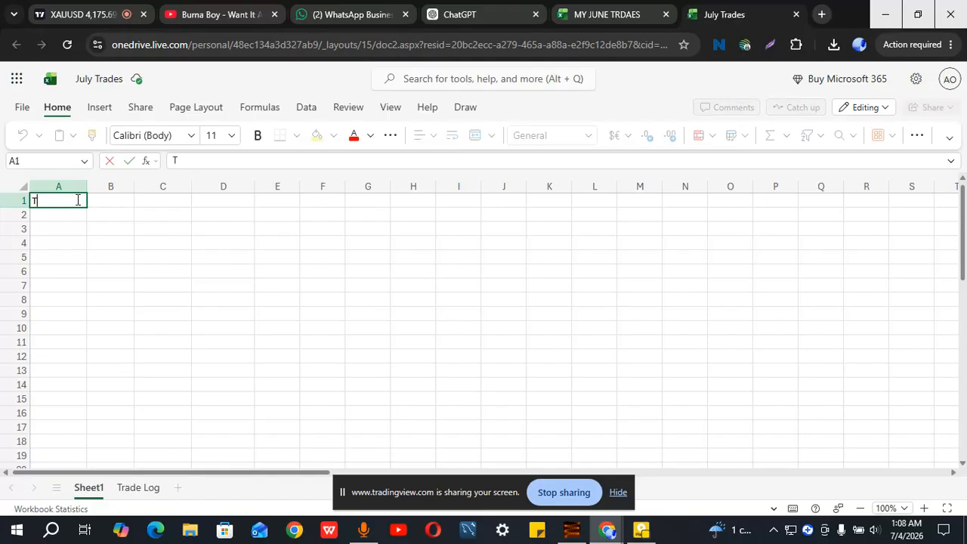
type("N")
key("BackSpace")
key("BackSpace")
type("Tk")
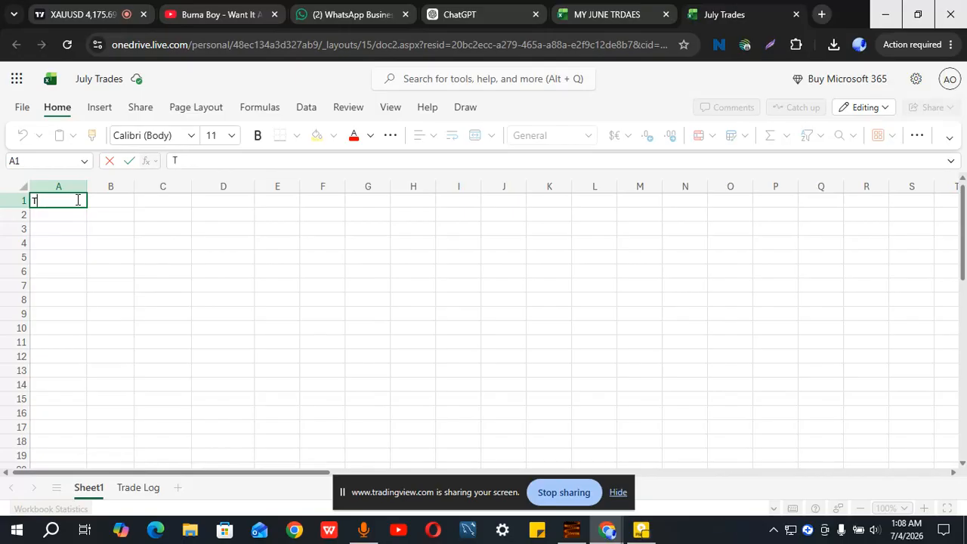
key("BackSpace")
type("rda")
key("BackSpace")
key("BackSpace")
type("ades Number")
key("BackSpace")
key("BackSpace")
key("BackSpace")
key("BackSpace")
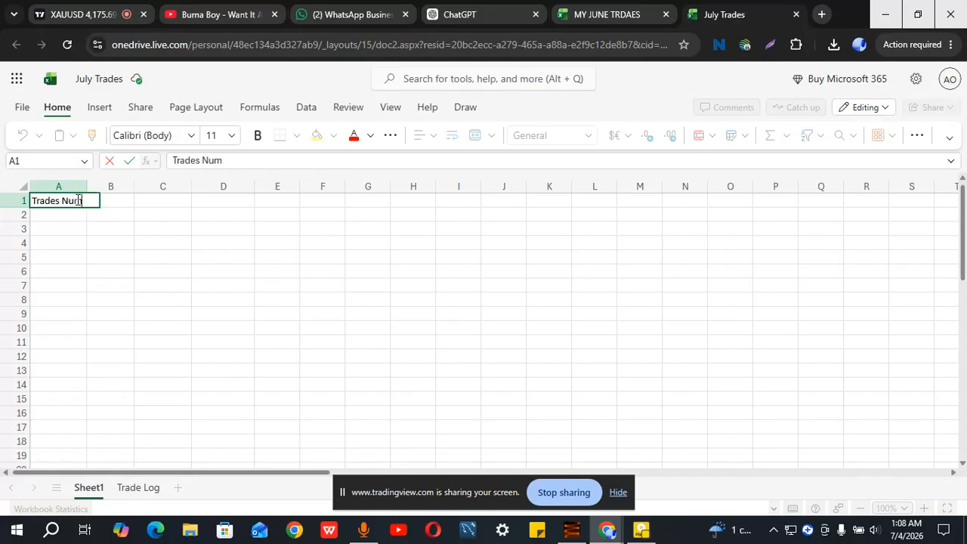
type("mber")
left_click(18, 187)
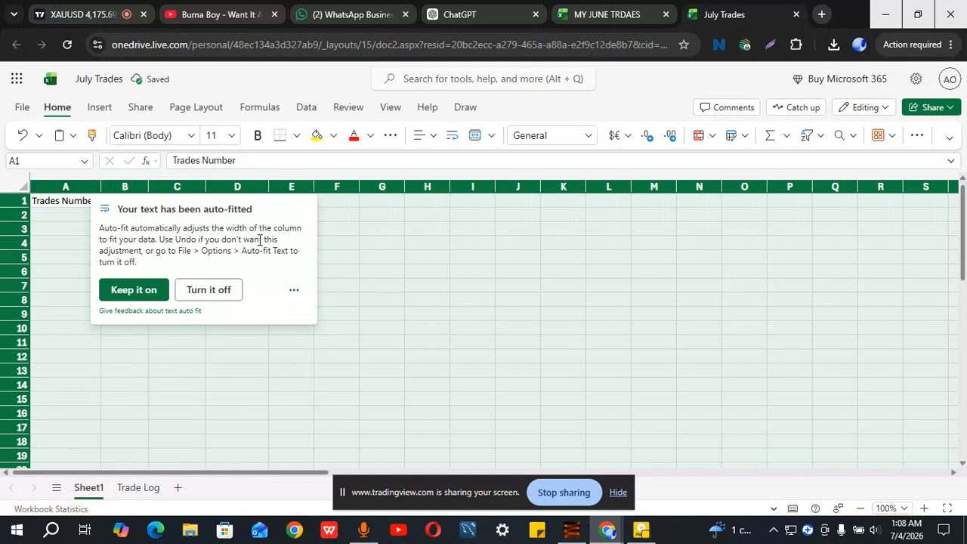
left_click(155, 292)
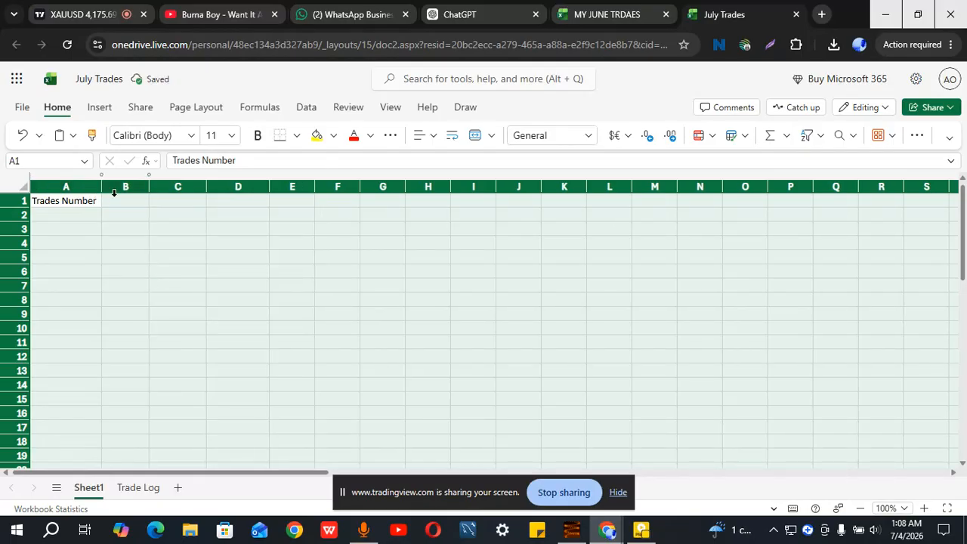
Add the headers "Date", "Day" and "Pair" in cells B1 to D1
left_click(119, 203)
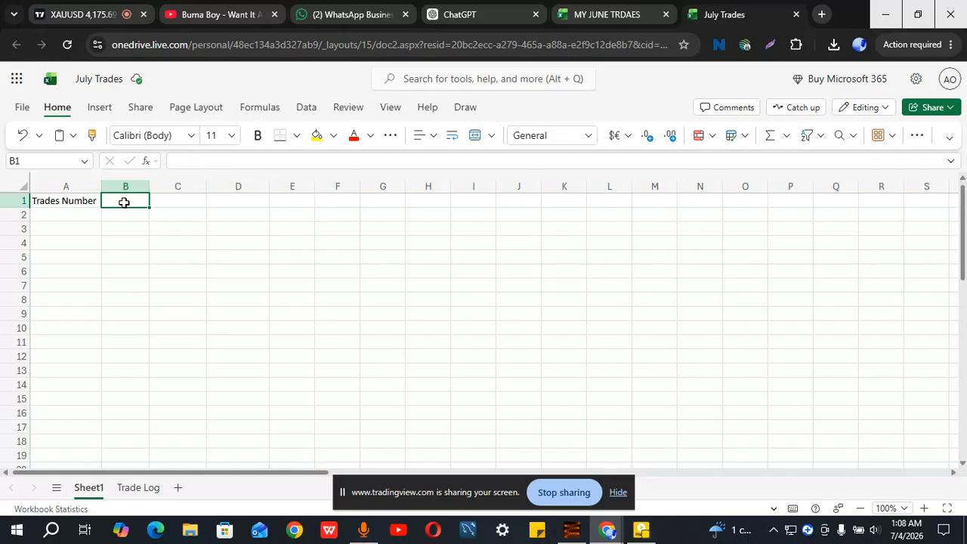
type("Date")
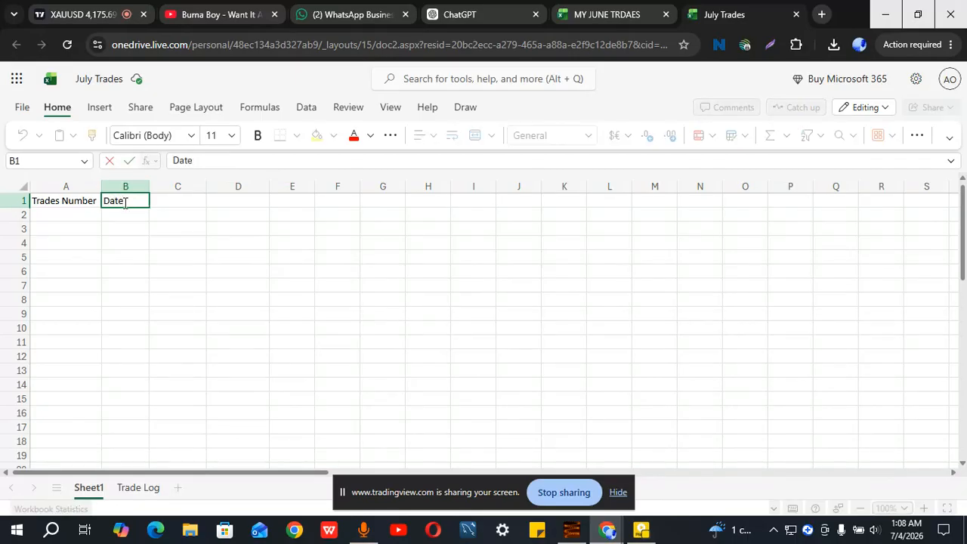
left_click(171, 203)
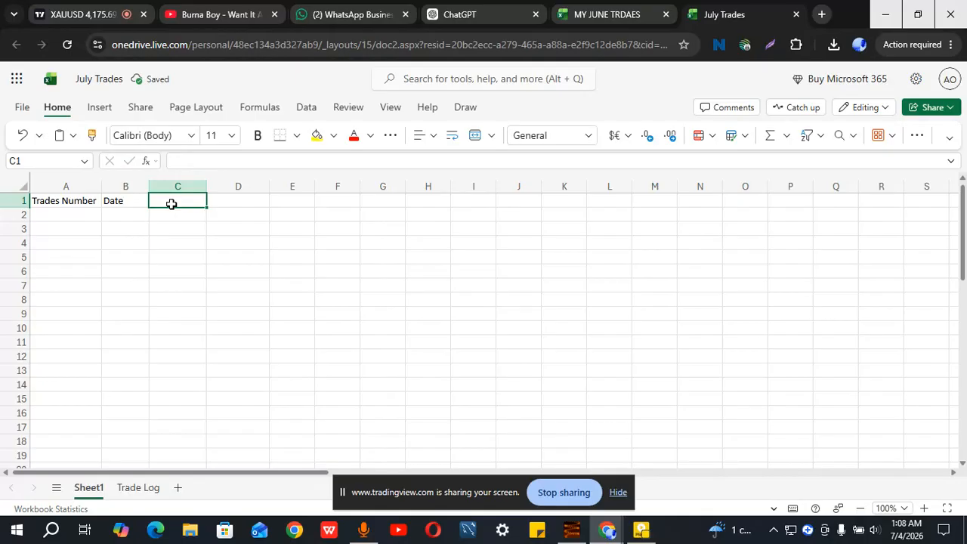
type("Day")
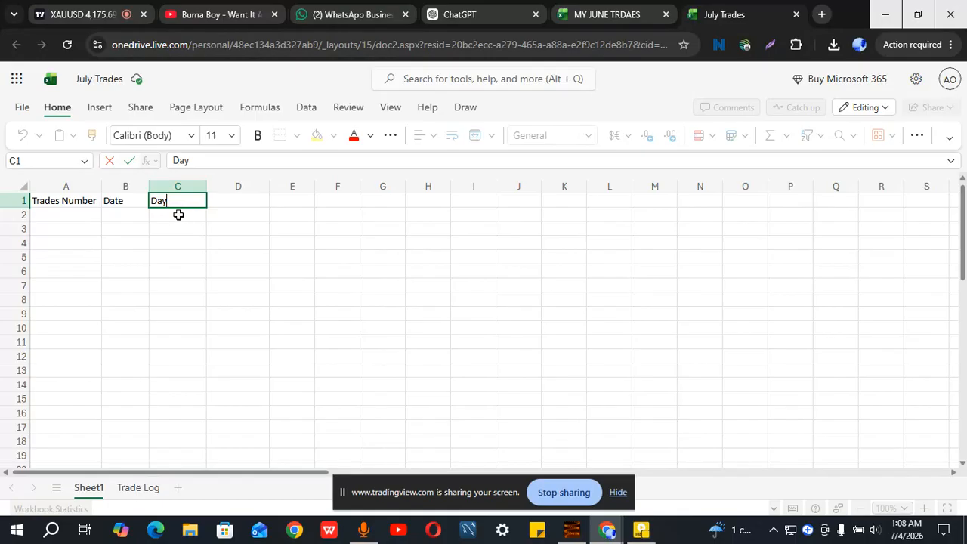
left_click(243, 203)
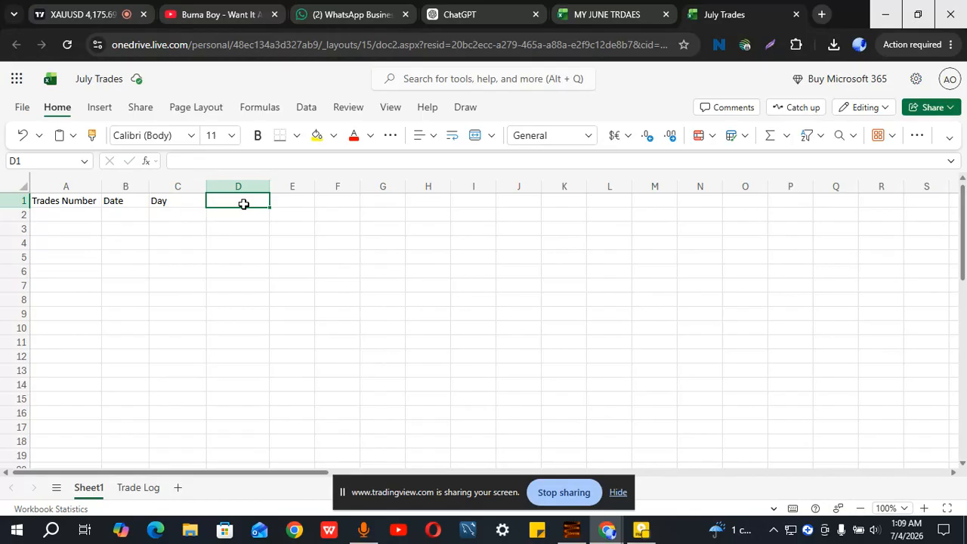
type("Pair")
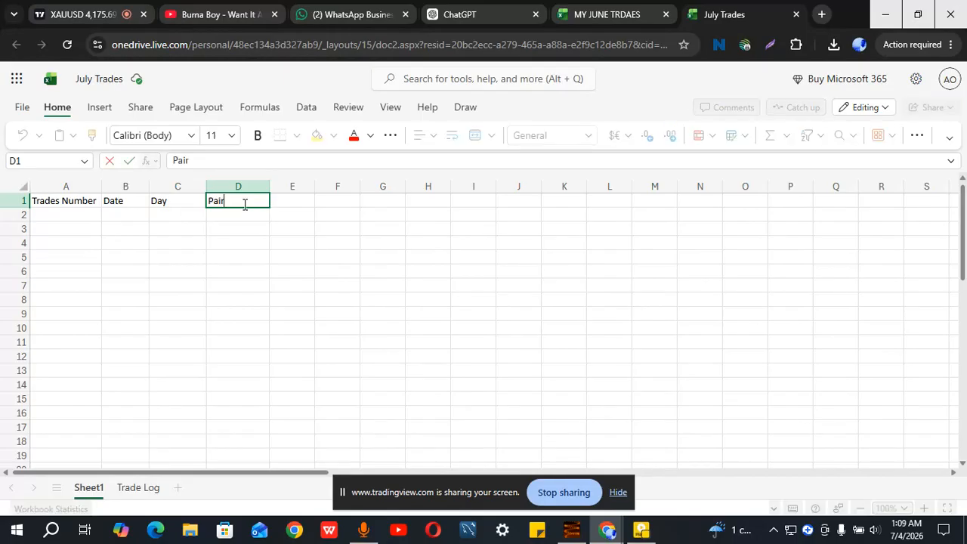
Add the header "Session" in cell E1
left_click(291, 204)
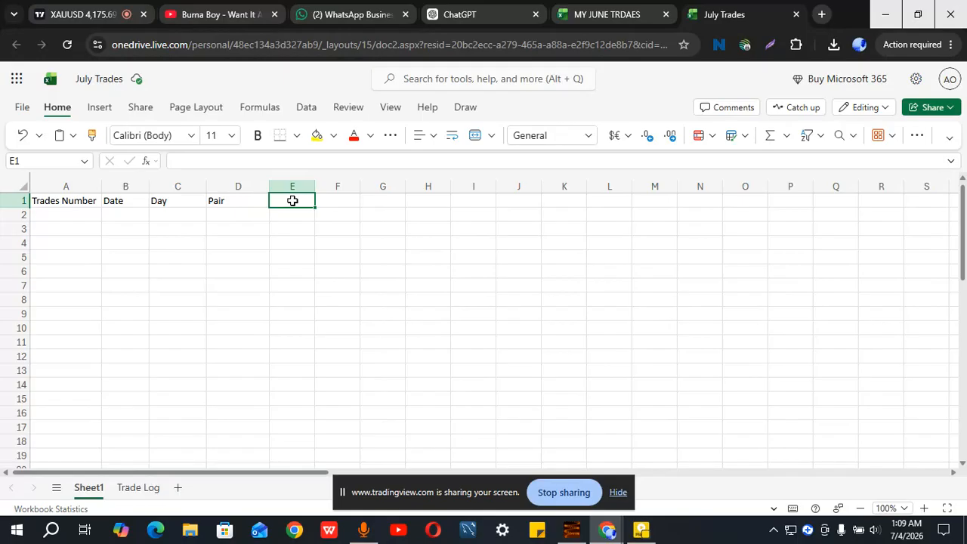
type("Sesson")
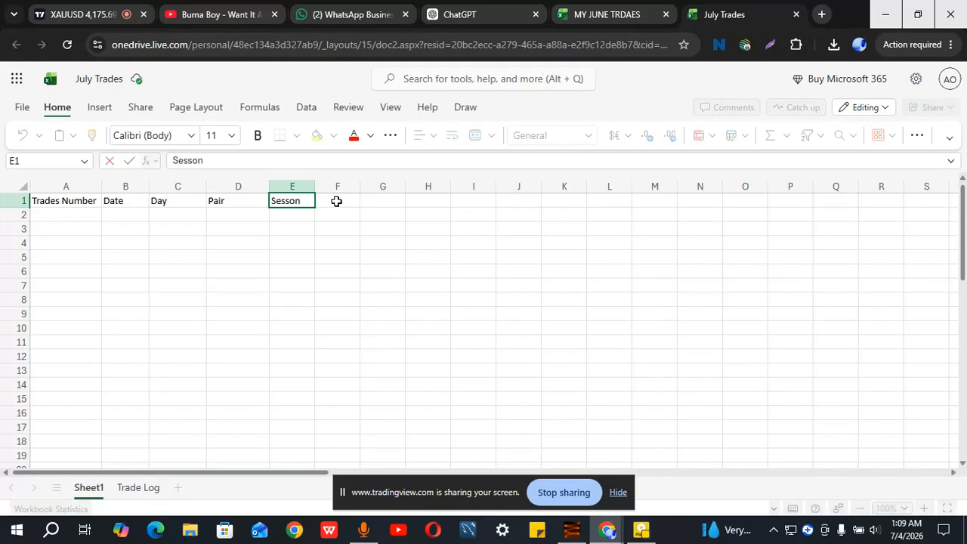
key("BackSpace")
key("BackSpace")
type("ion")
key("BackSpace")
key("BackSpace")
key("BackSpace")
type("ion")
Add the header "Buy/Sell" in cell F1
left_click(340, 202)
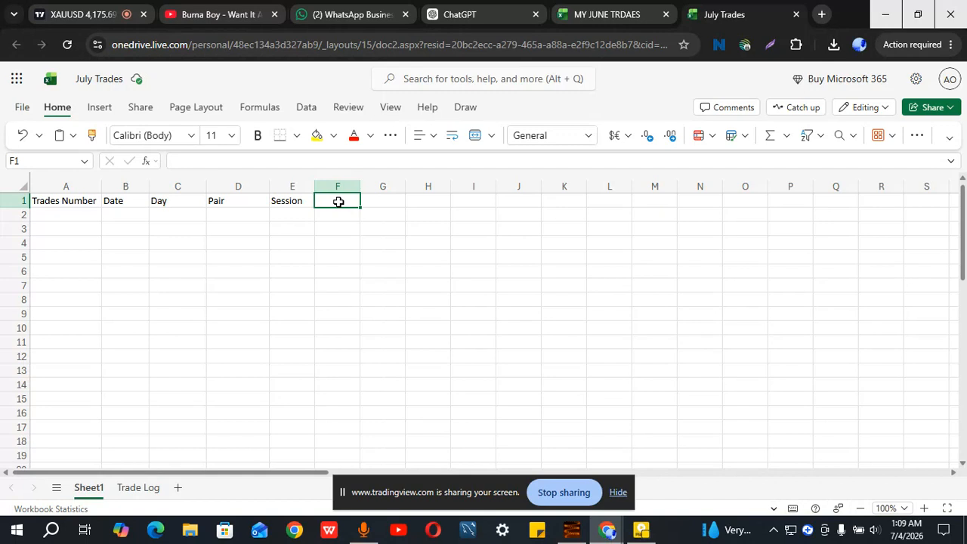
type("BUY")
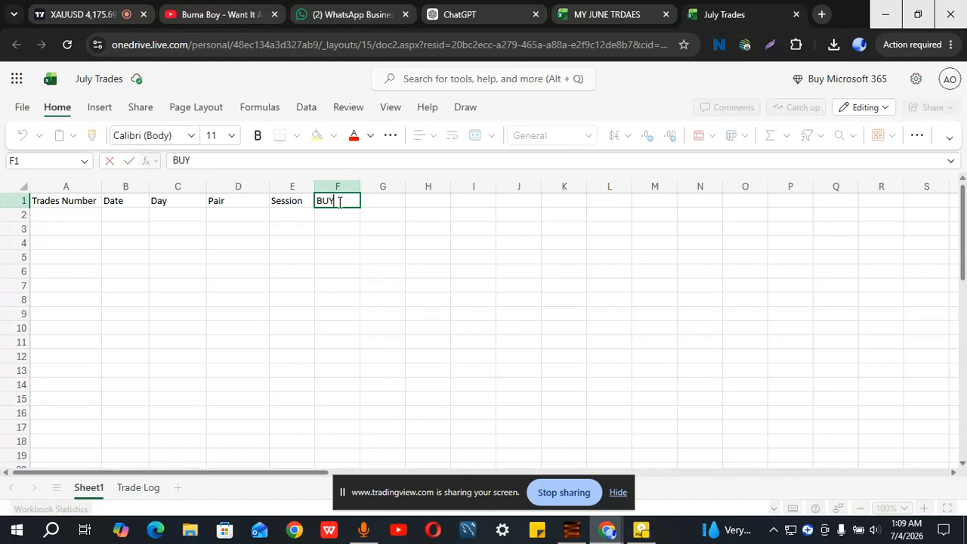
key("BackSpace")
key("BackSpace")
type("uy/Sell")
Add the header "Set Up" in cell G1
left_click(377, 202)
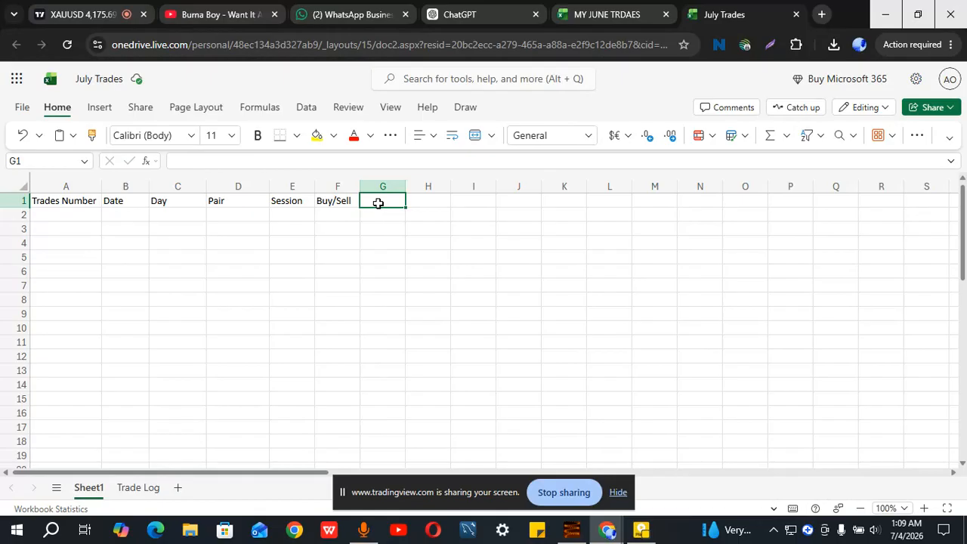
type("Set Up")
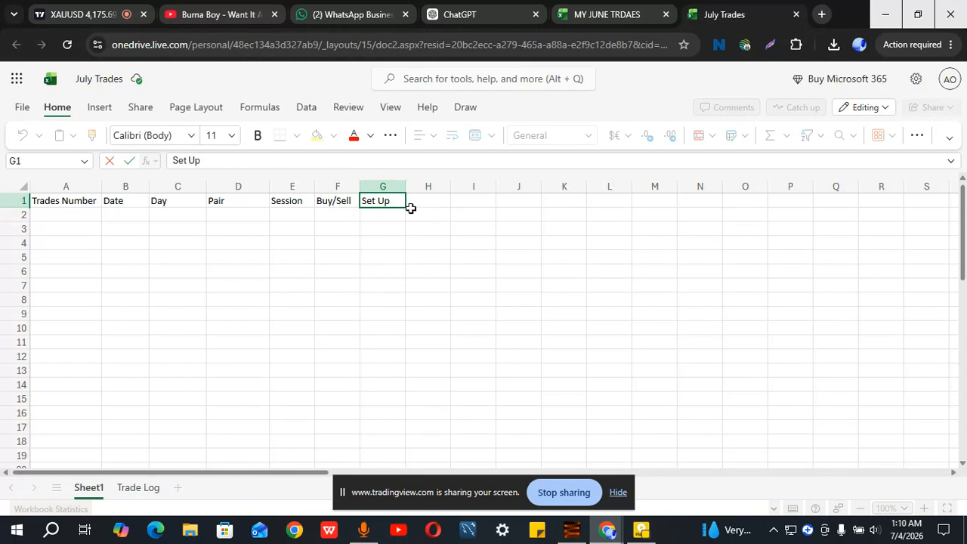
left_click(425, 203)
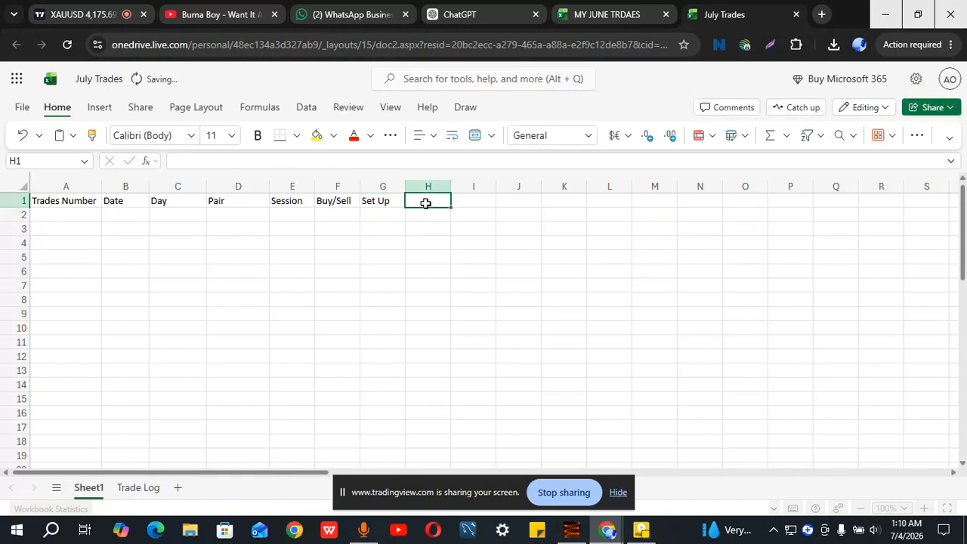
left_click(340, 201)
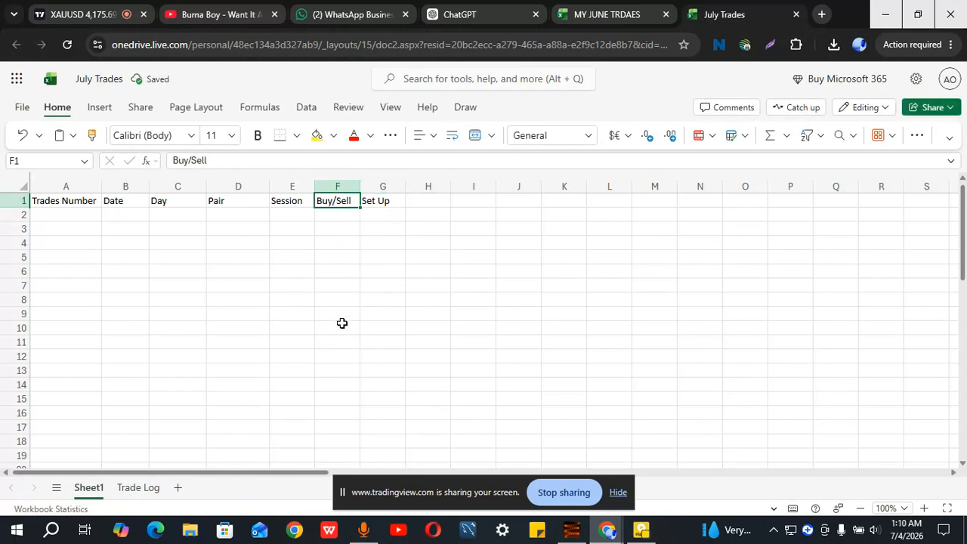
left_click(392, 201)
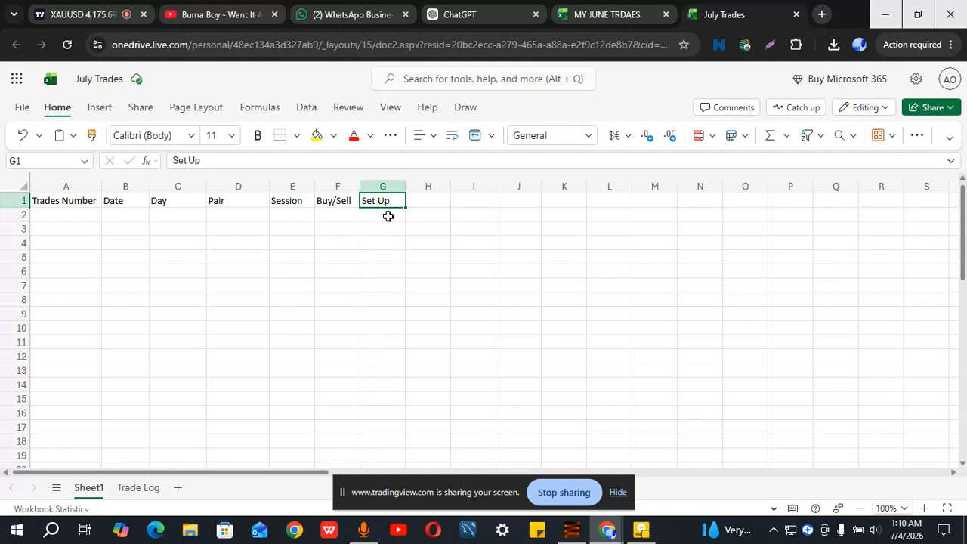
Add the headers "RR" in cell H1 and "Results" in cell I1
left_click(427, 204)
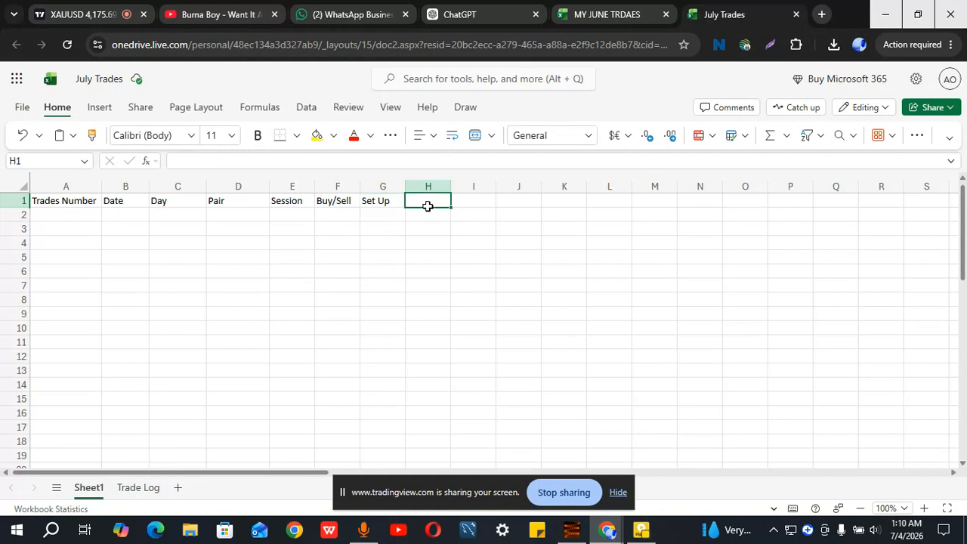
type("RR")
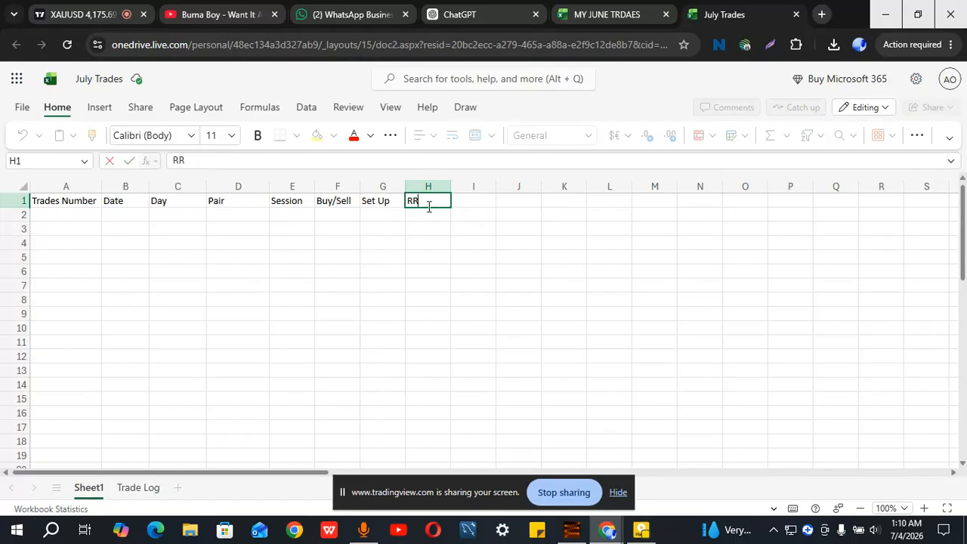
left_click(466, 201)
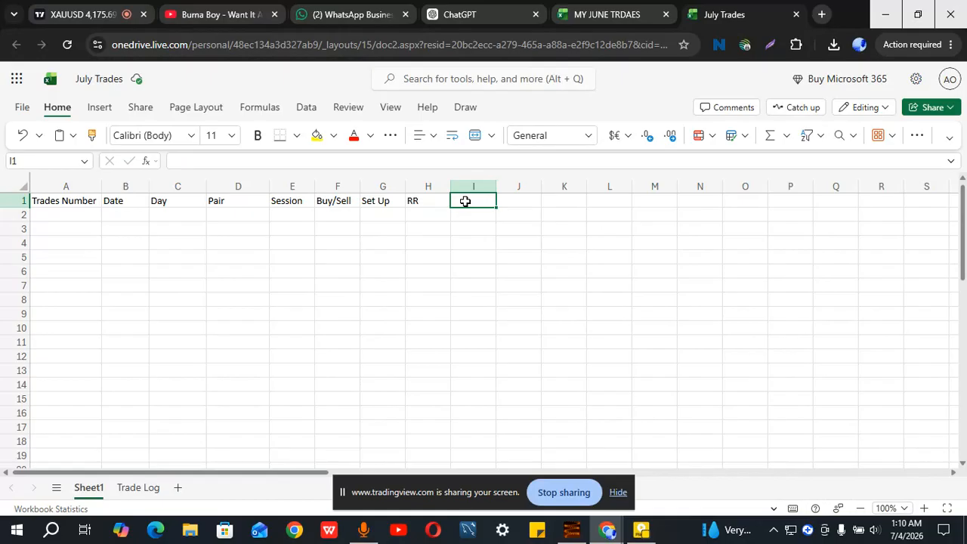
type("Results")
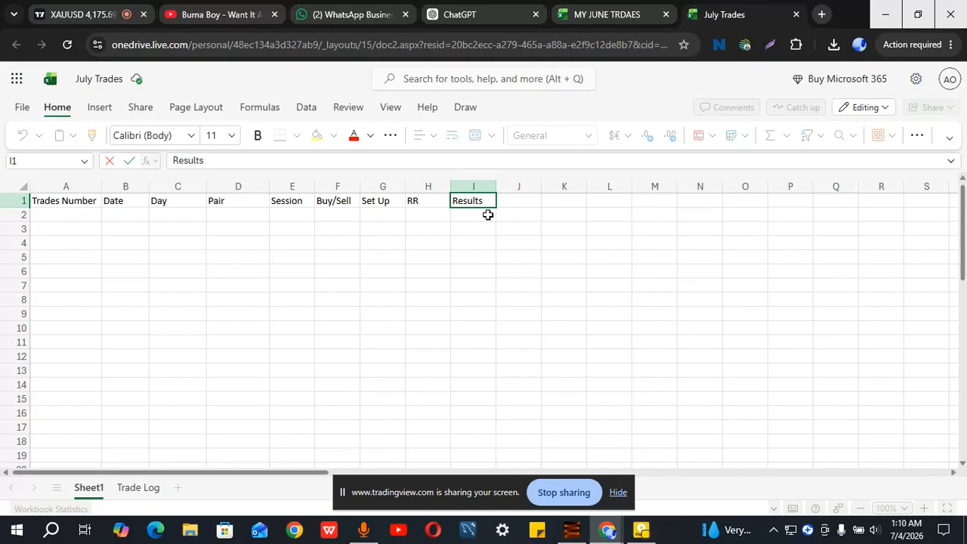
left_click(482, 216)
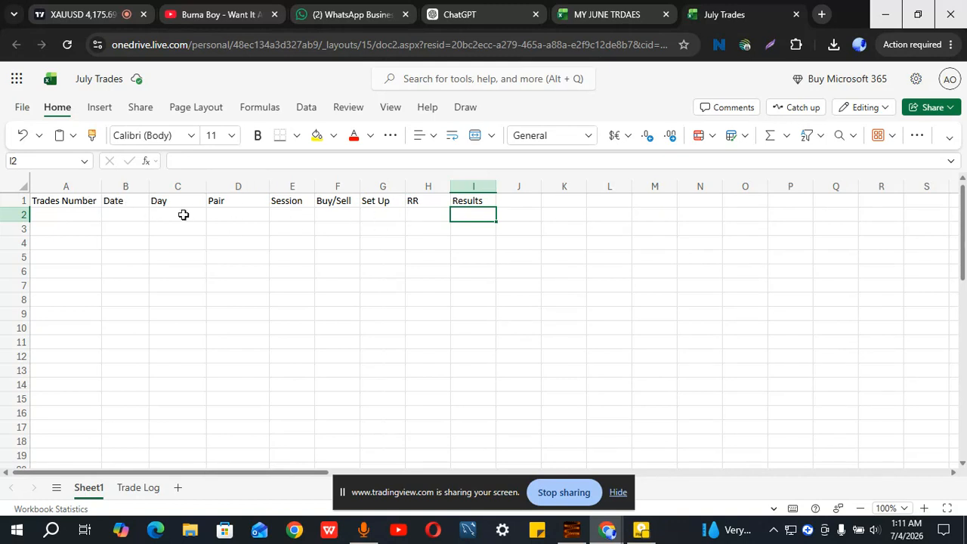
Enter trade number 1 in cell A2 and the date 6/7/2026 in cell B2
left_click(68, 216)
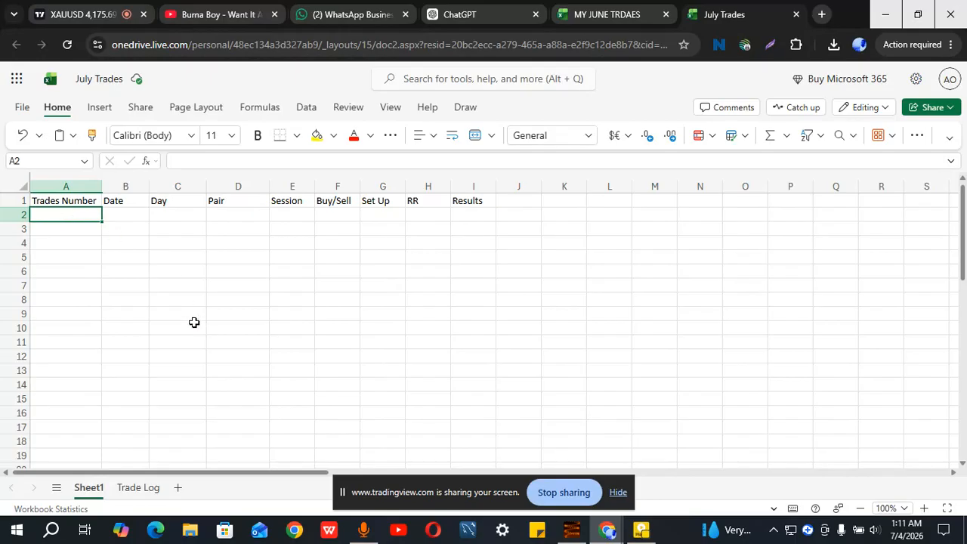
type("1")
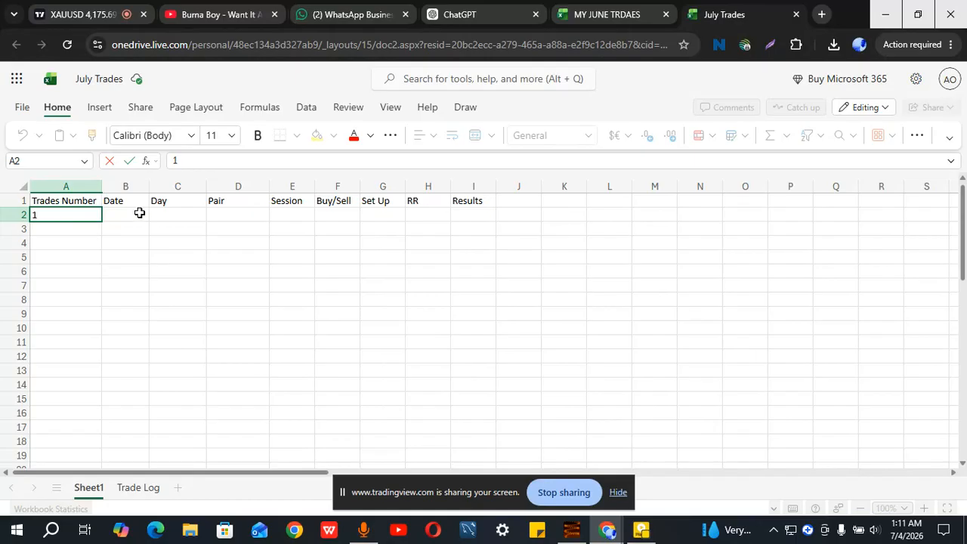
left_click(132, 215)
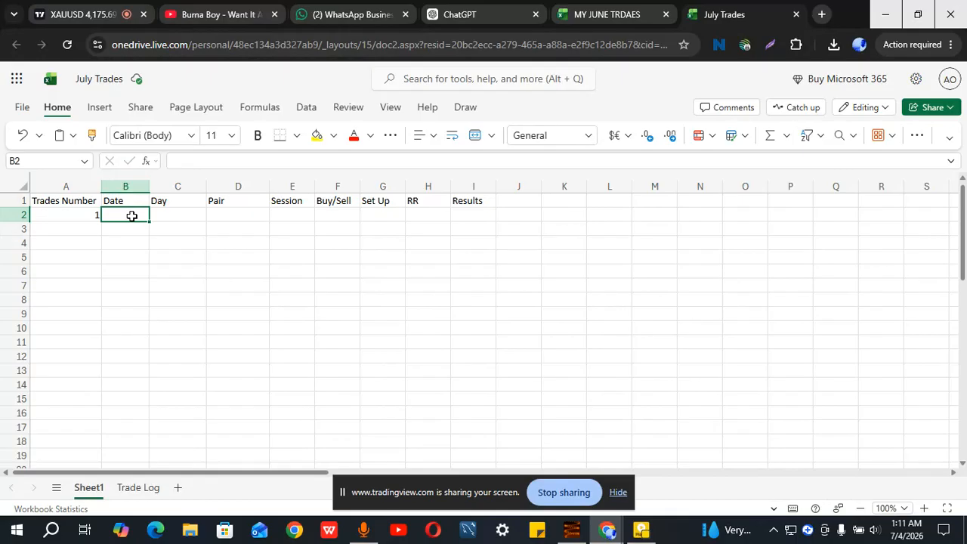
type("6")
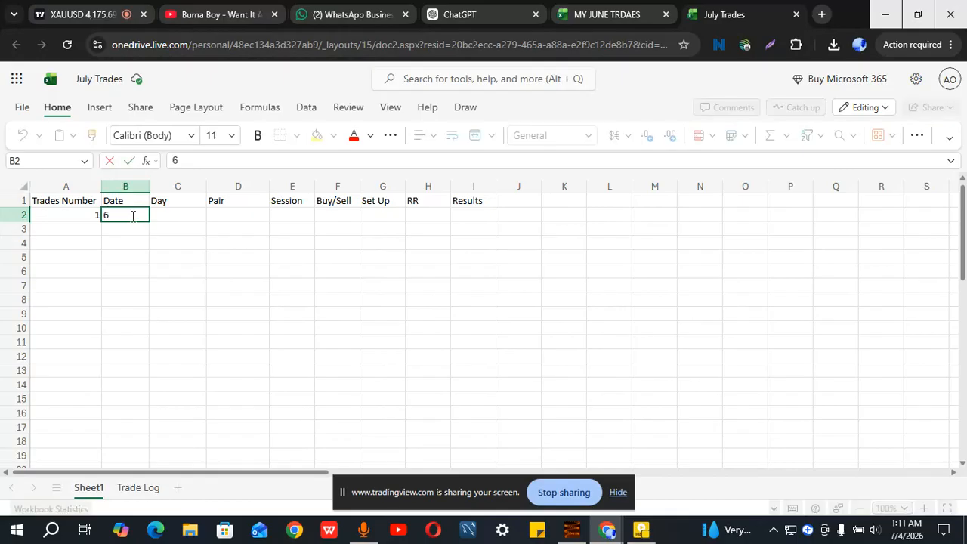
type("/")
type("7.")
key("BackSpace")
type("/2026")
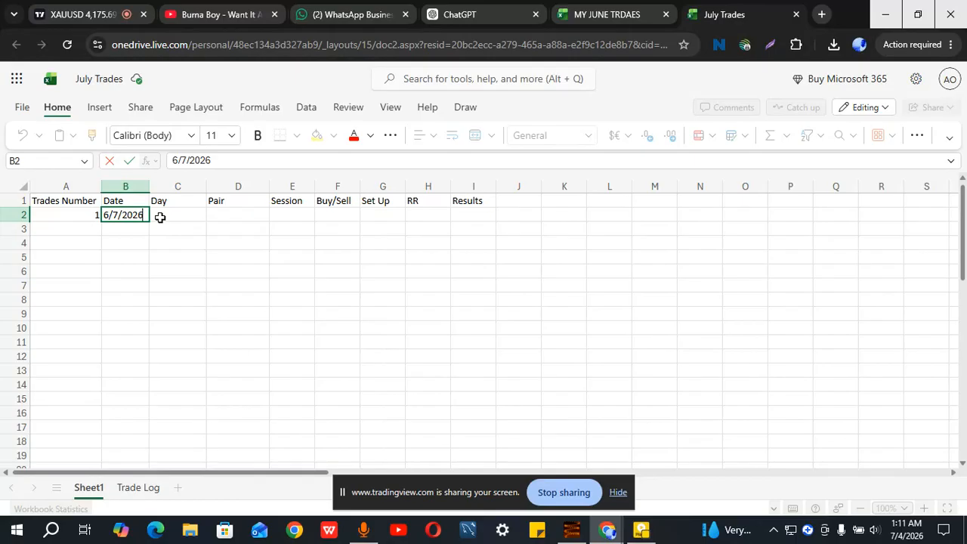
Enter the day "Monday" in cell C2 and the pair "XAUUSD" in cell D2
left_click(160, 217)
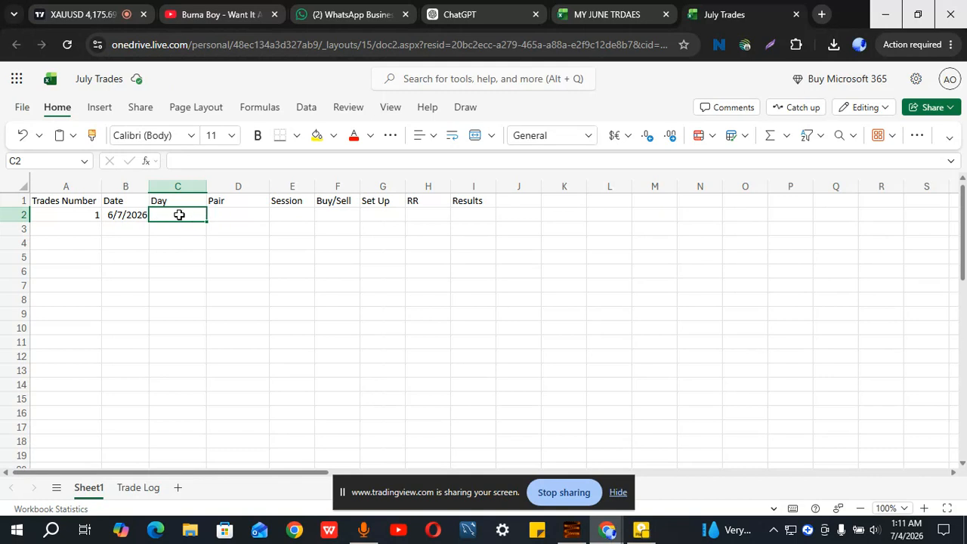
type("Mn")
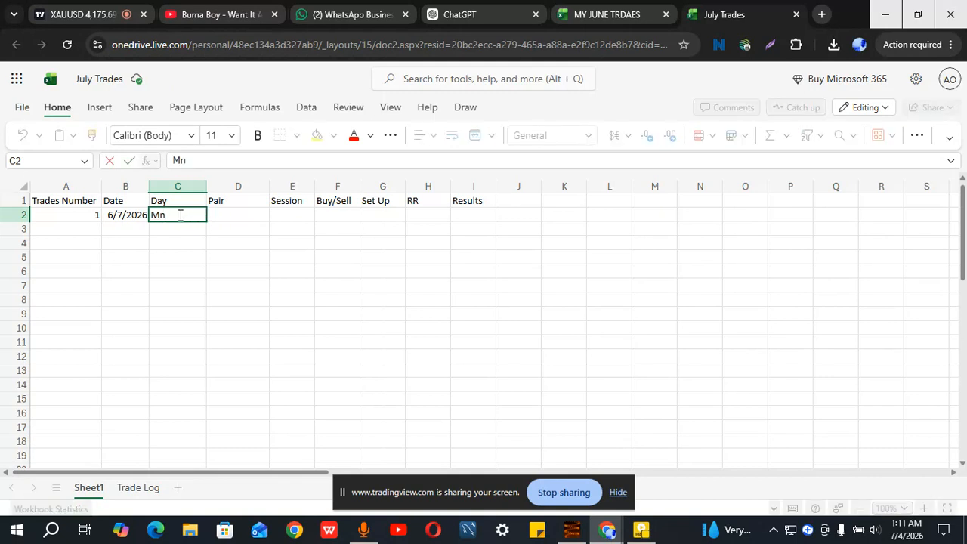
key("BackSpace")
type("onday")
left_click(220, 214)
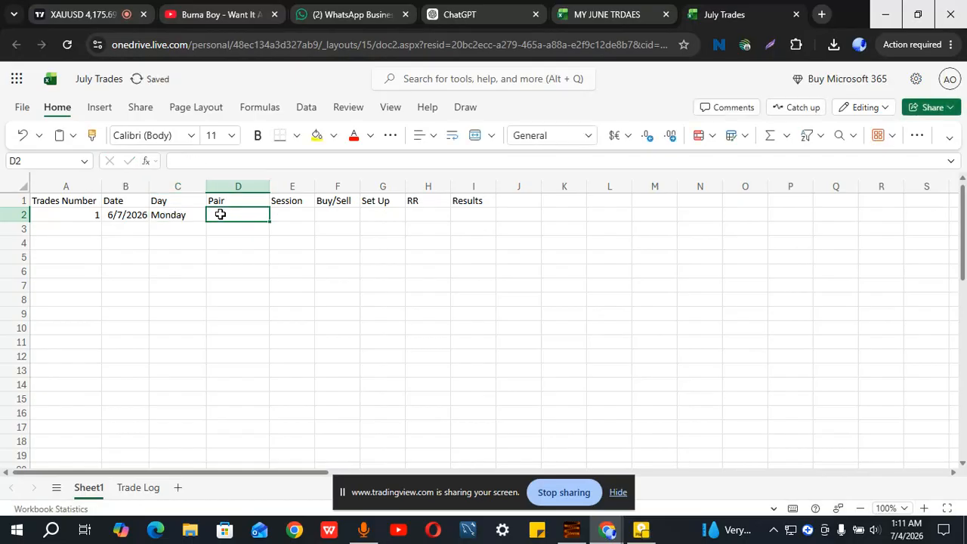
type("XAUUSD")
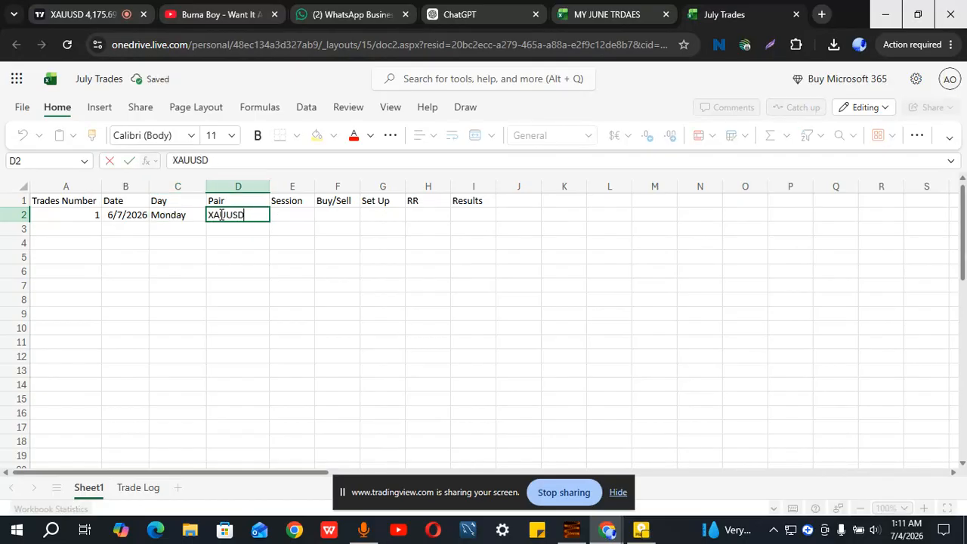
Enter the session "London" in cell E2 and the direction "Buy" in cell F2
left_click(296, 216)
type("London")
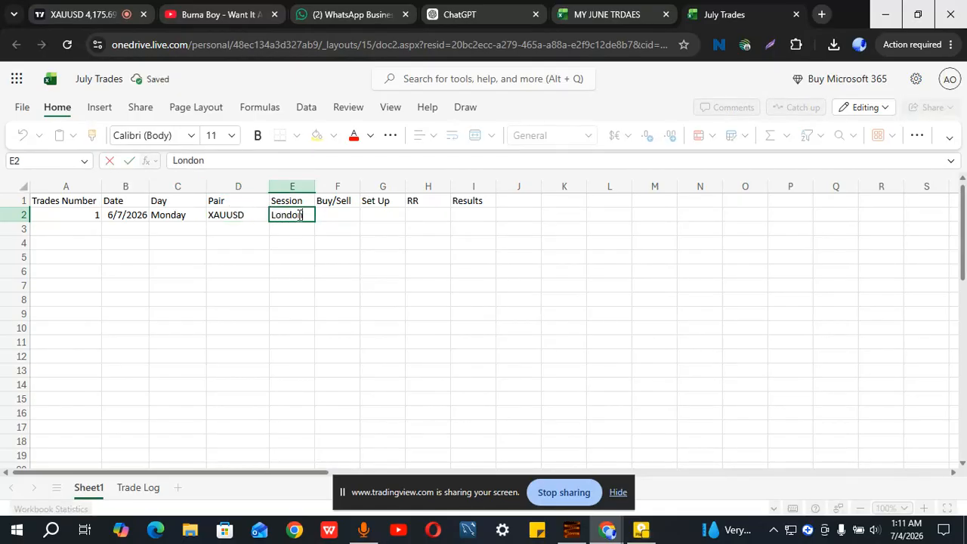
left_click(343, 219)
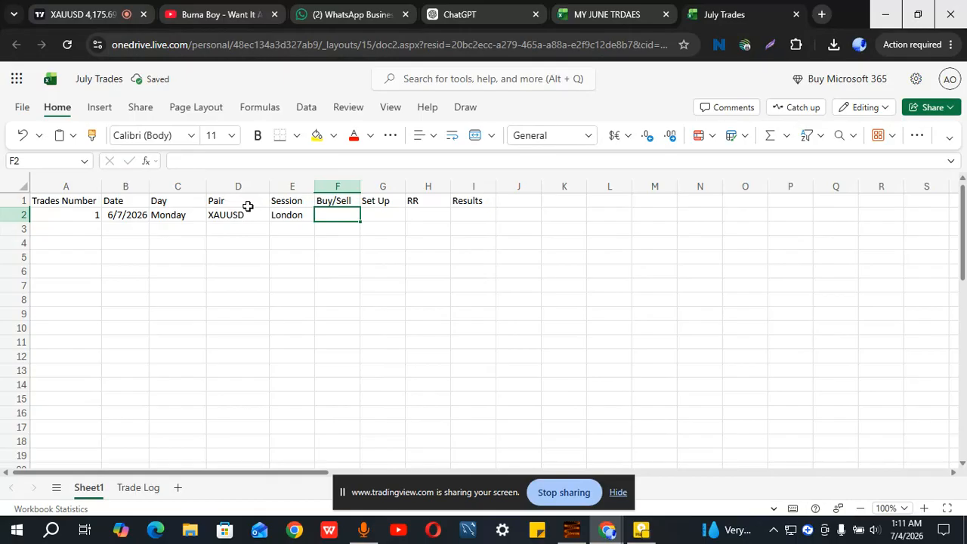
left_click(12, 202)
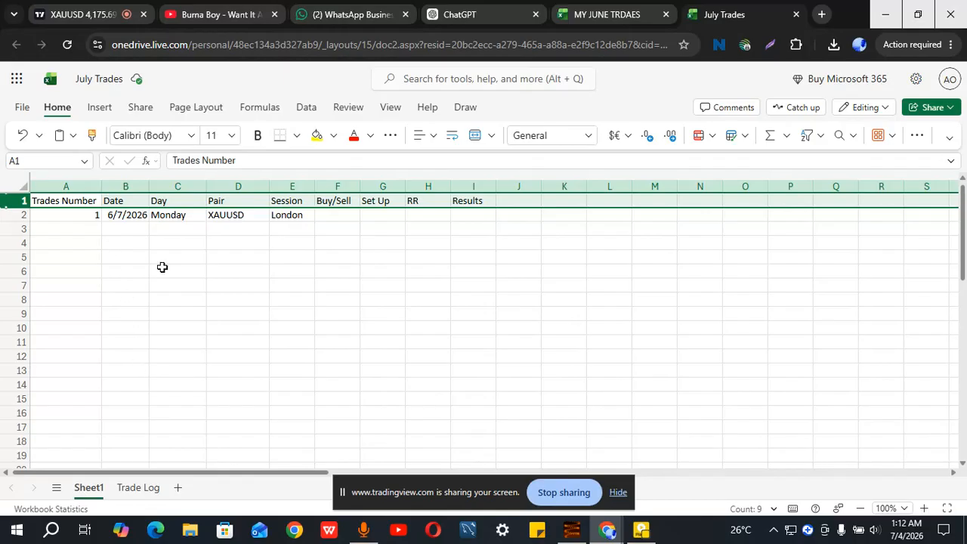
left_click(339, 214)
type("Bu")
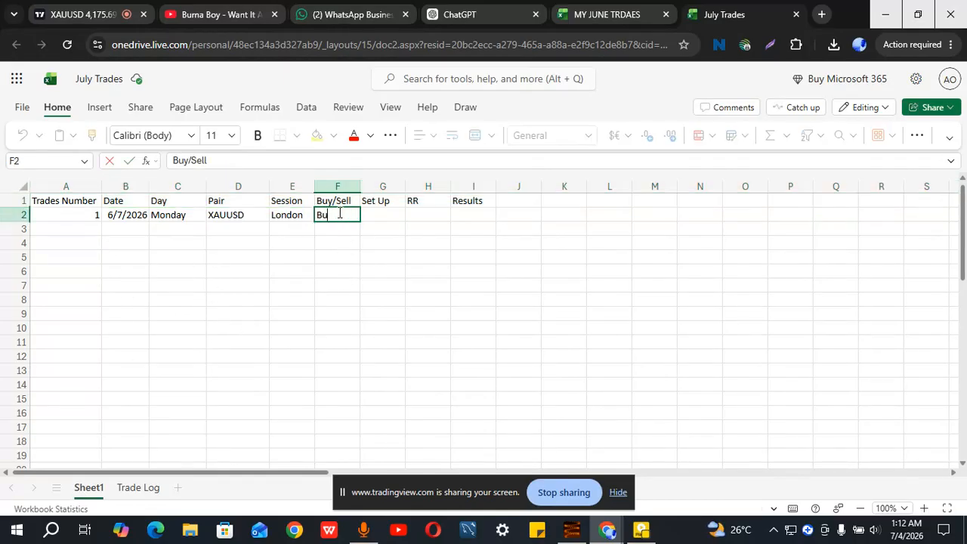
type("y")
key("BackSpace")
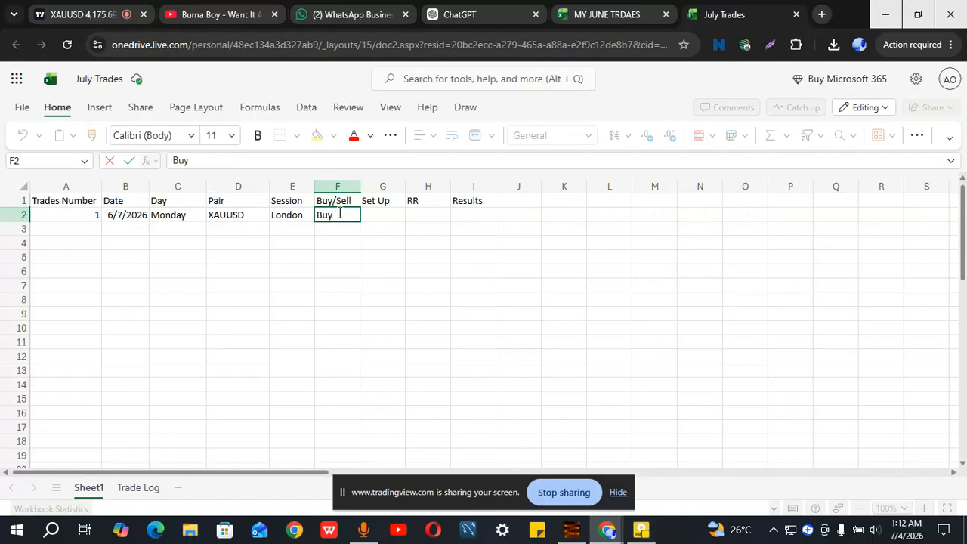
Enter the setup "ICT" in cell G2 and the RR value 3 in cell H2
left_click(385, 219)
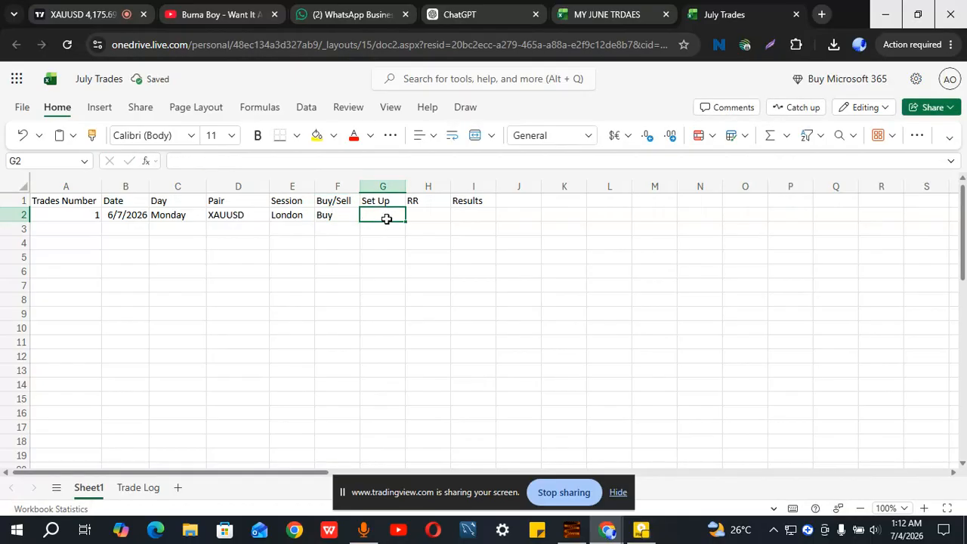
type("ICt")
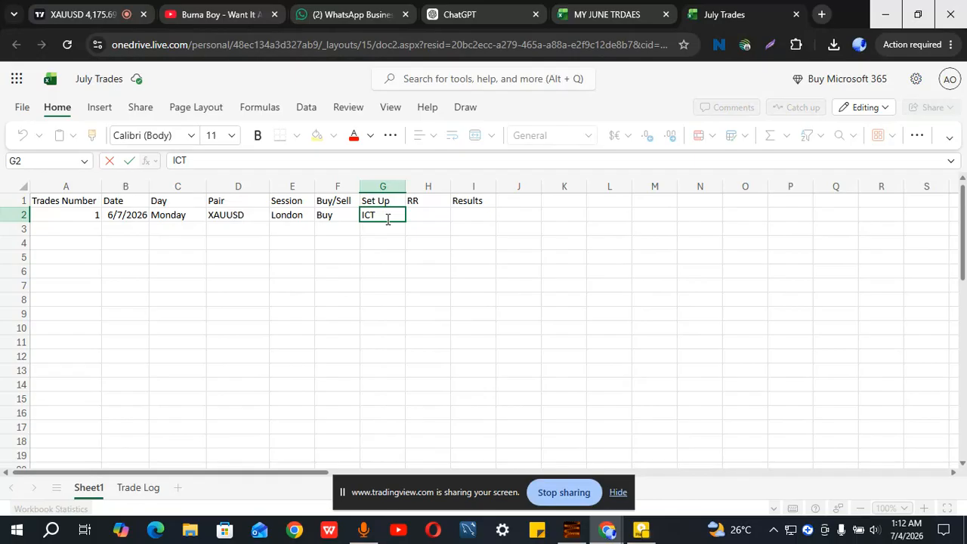
key("BackSpace")
type("C")
left_click(427, 213)
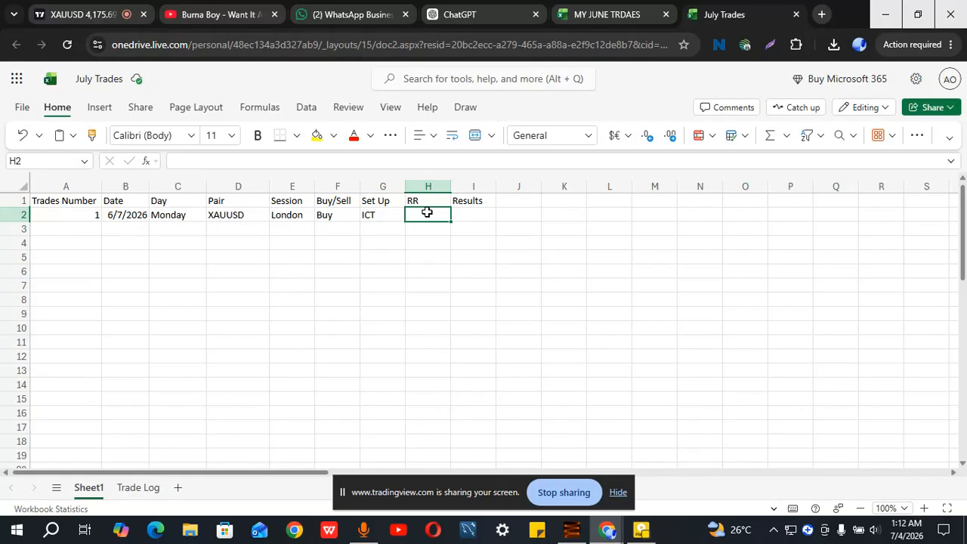
type("3")
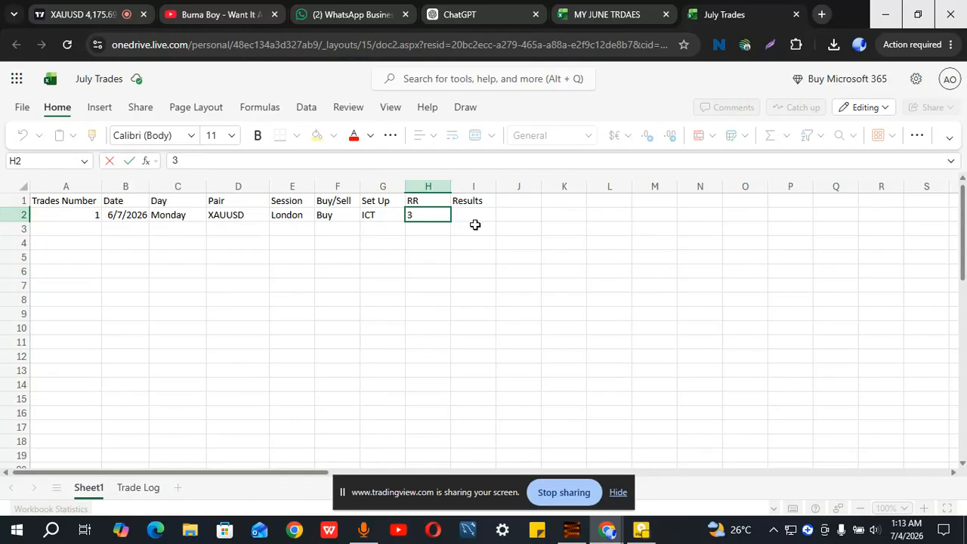
Enter the result "loss" in cell I2 to complete the first trade's row
left_click(481, 215)
type("l")
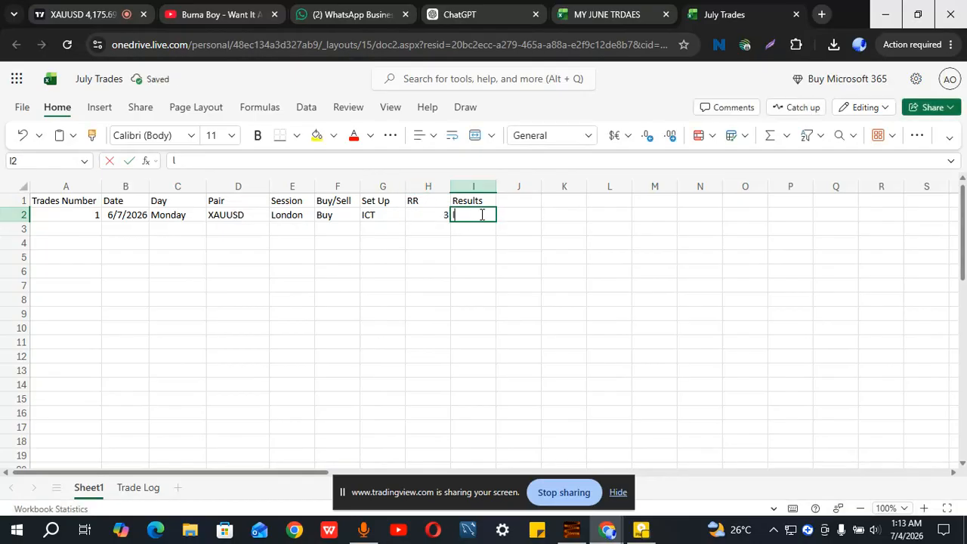
type("oss")
left_click(504, 215)
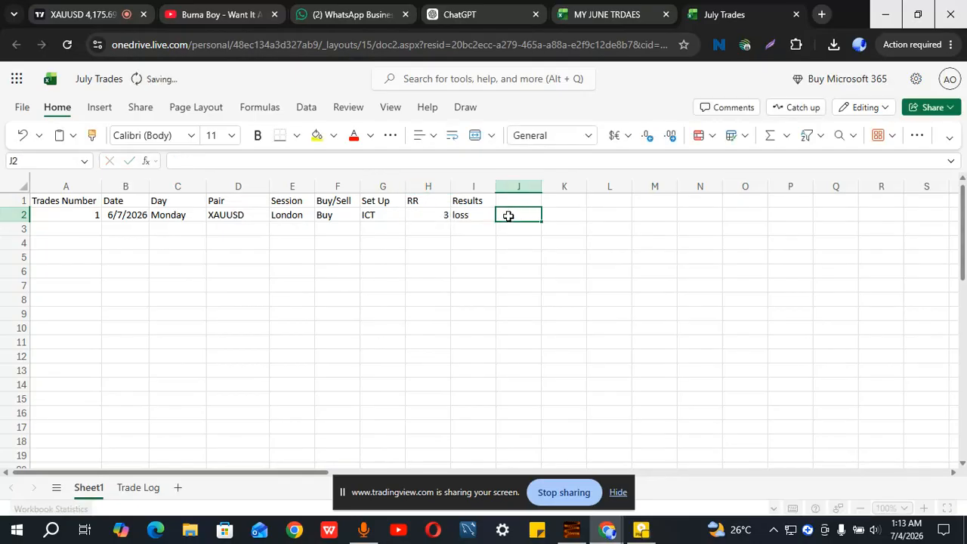
left_click(15, 214)
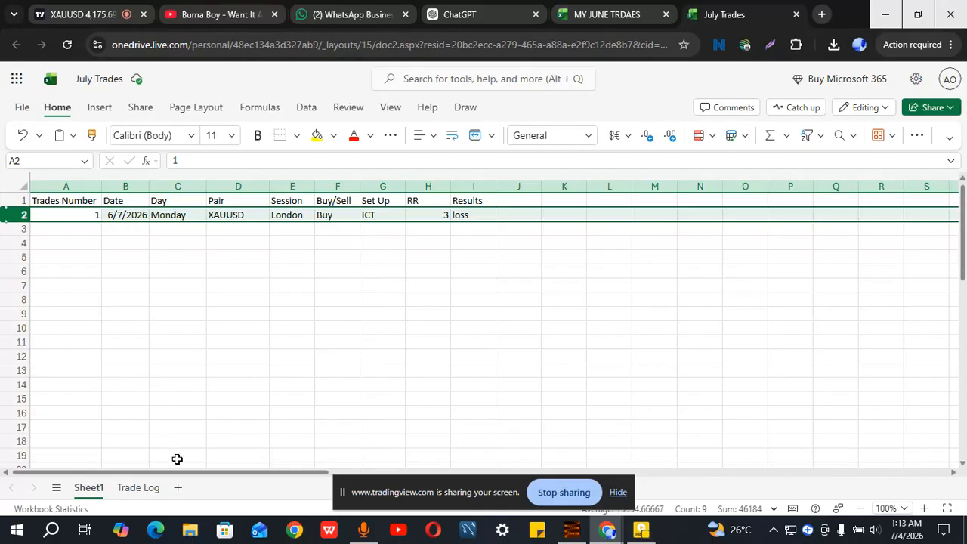
On the Trade Log sheet, give all columns the same width, based on a widened Trade # column
left_click(140, 488)
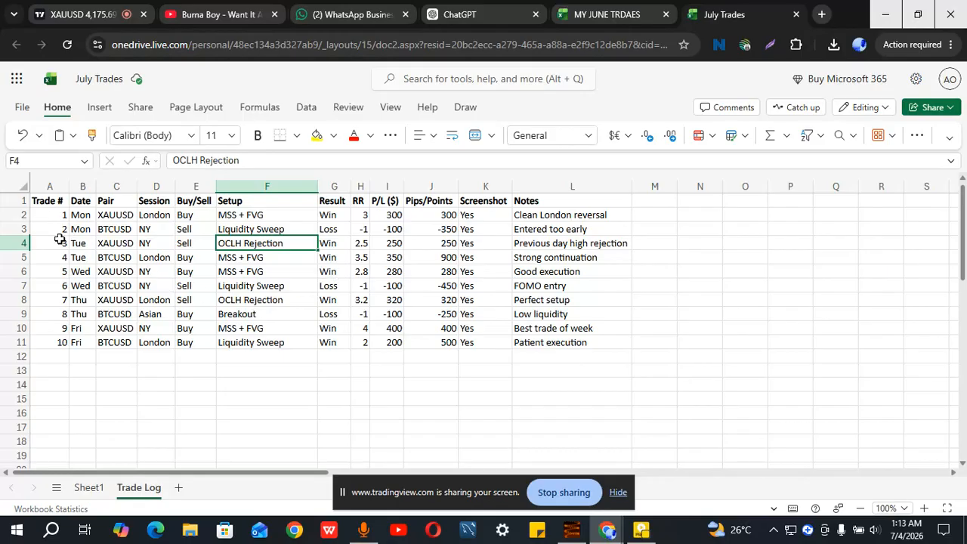
left_click(25, 188)
left_click_drag(66, 186, 96, 186)
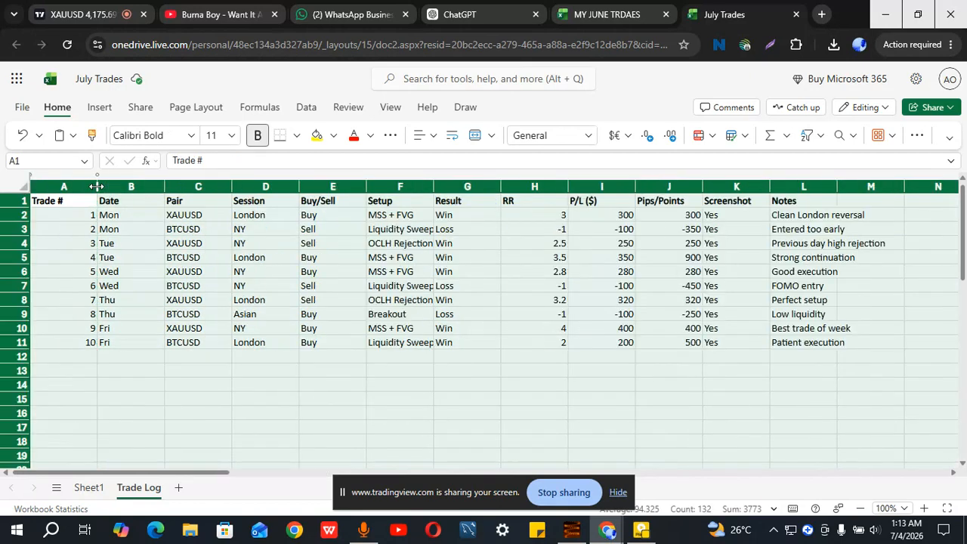
left_click(365, 427)
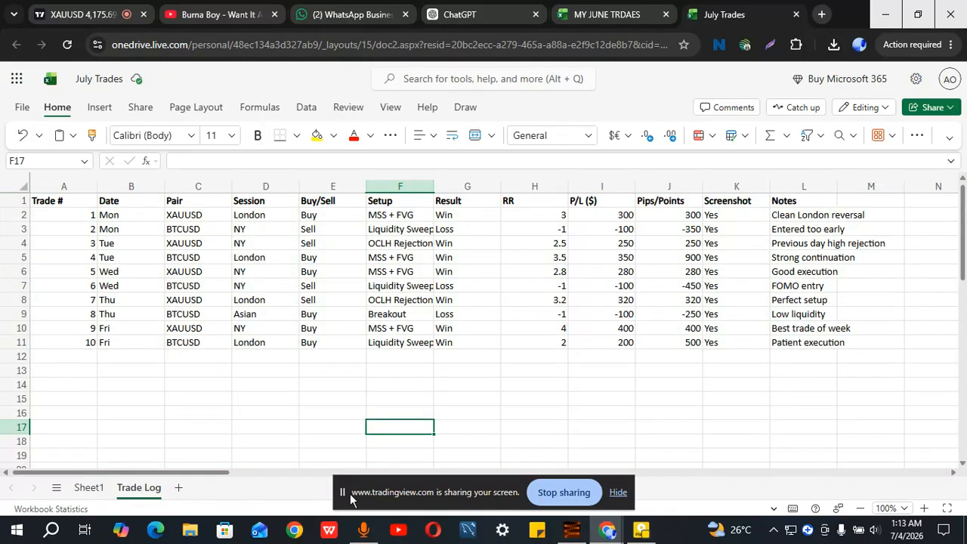
left_click_drag(340, 492, 568, 487)
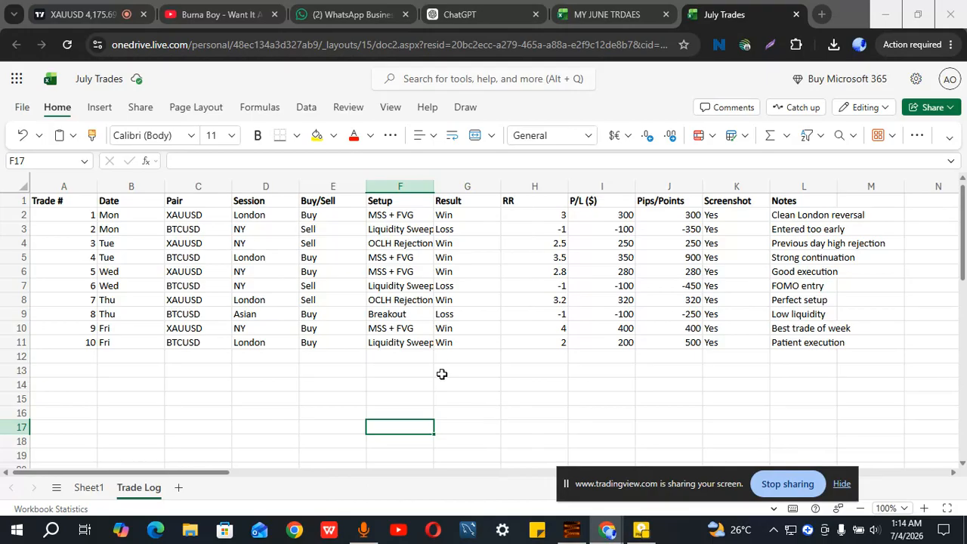
Examine the first trade's row on the Trade Log sheet, from date and pair to direction, along with the Setup column
left_click(924, 508)
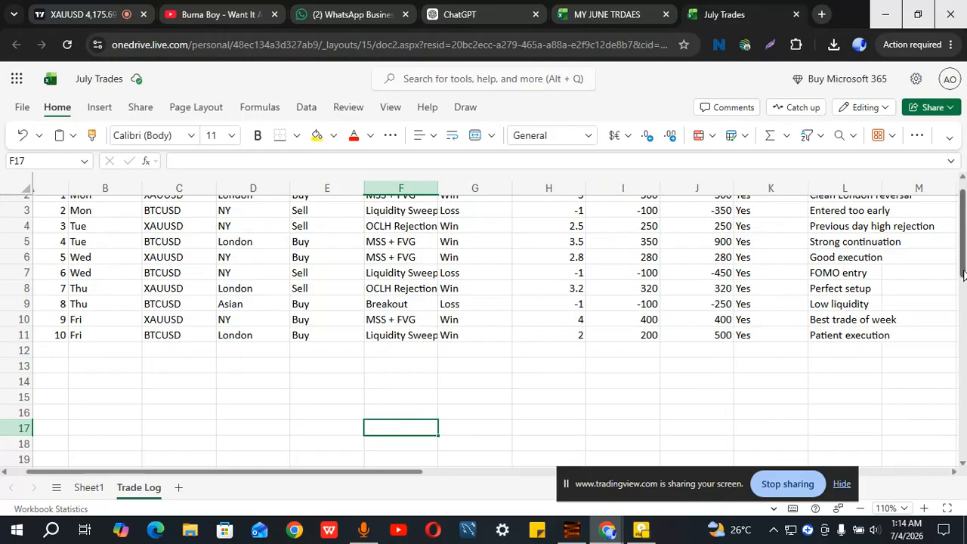
scroll(963, 274, "up", 1)
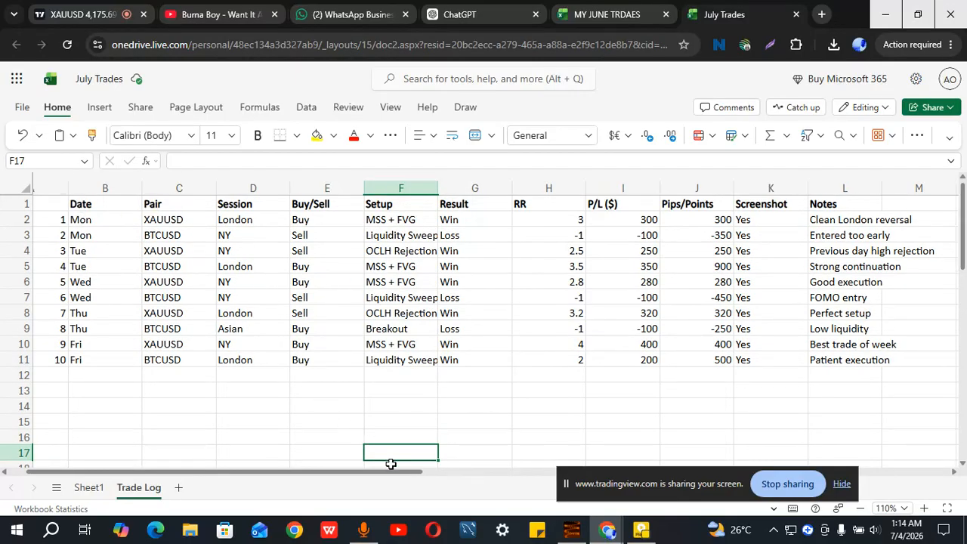
left_click_drag(393, 477, 325, 473)
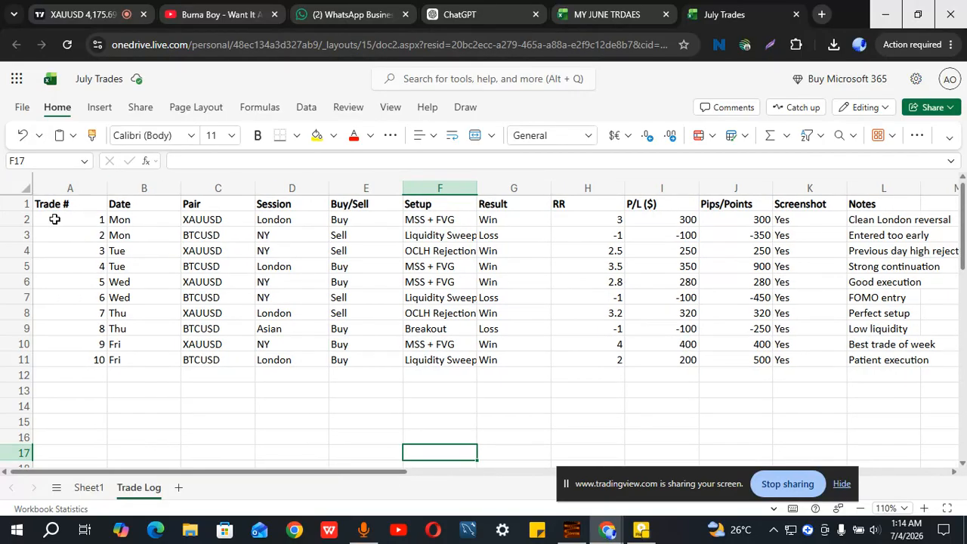
left_click(23, 219)
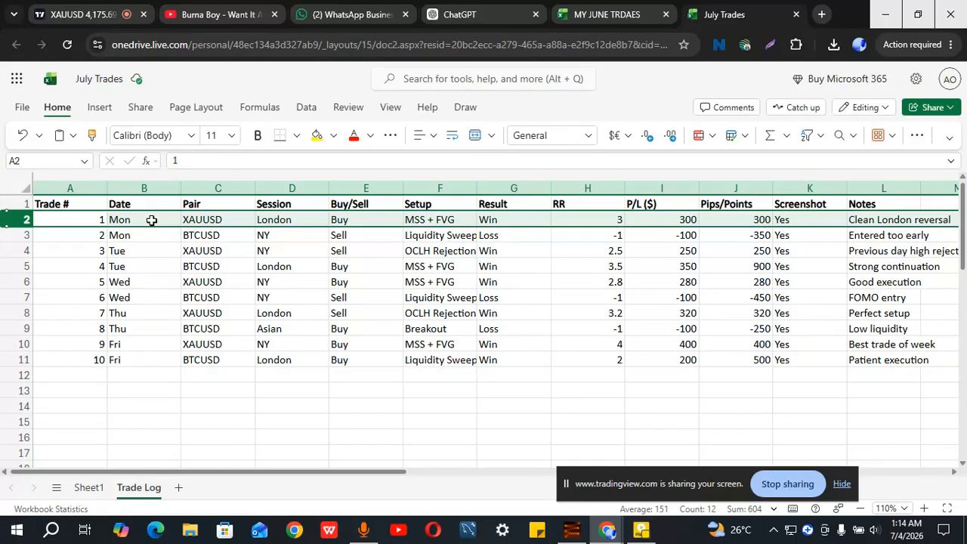
left_click(151, 220)
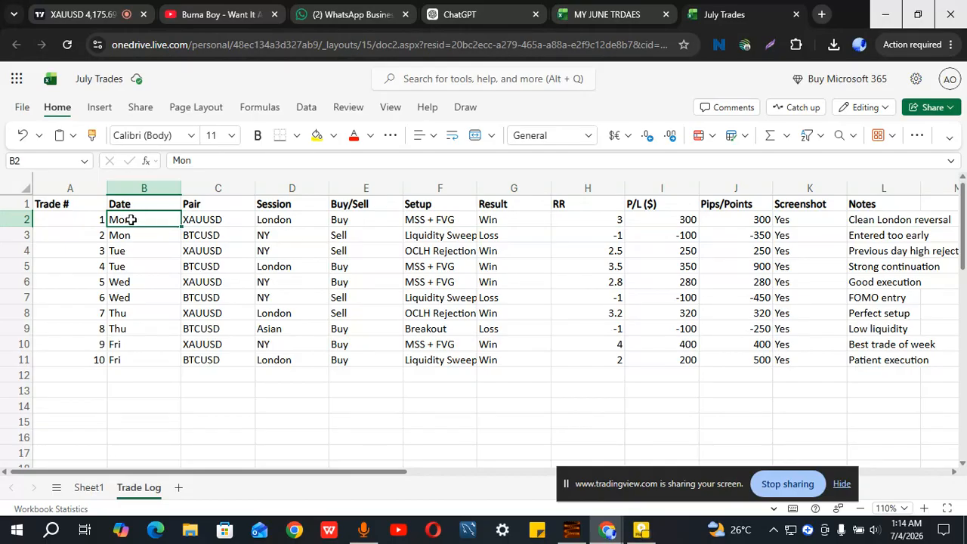
left_click(204, 220)
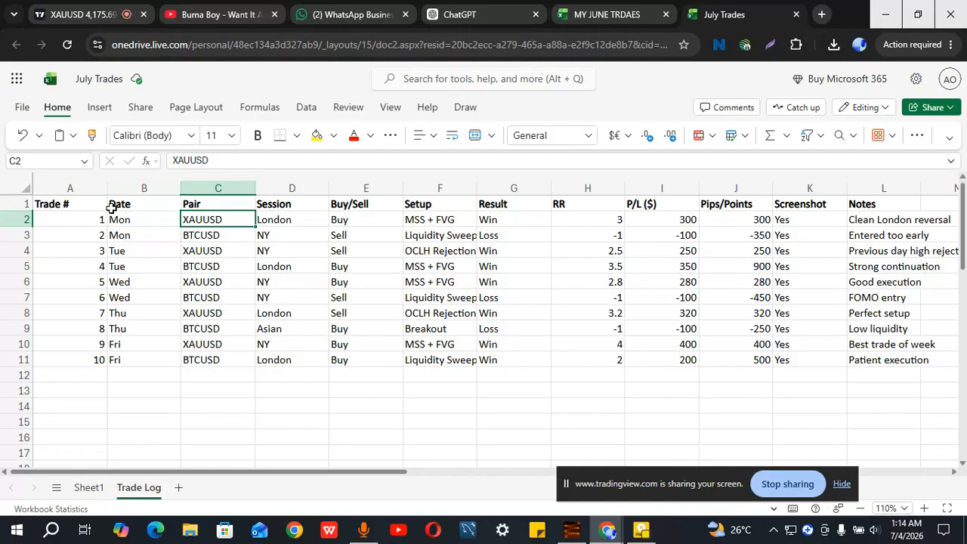
left_click(293, 220)
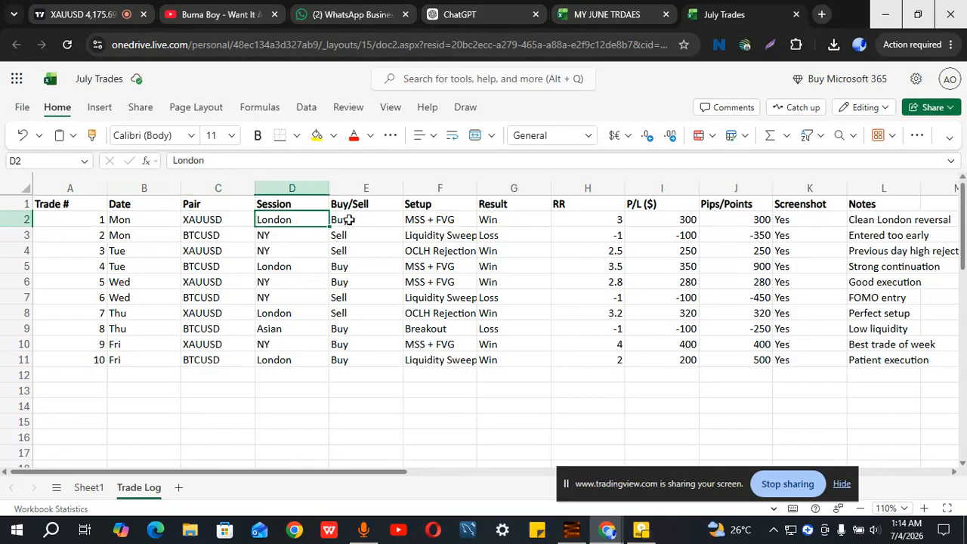
left_click(349, 219)
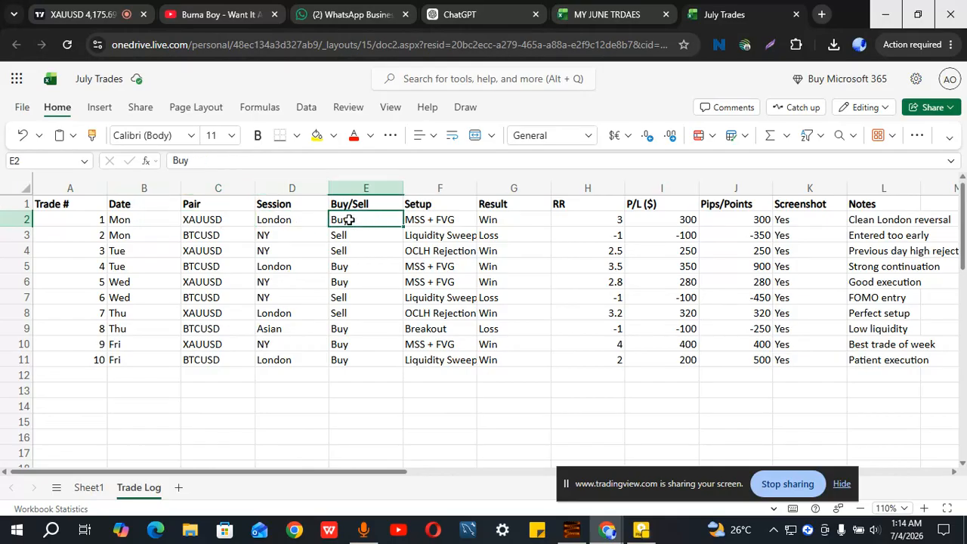
left_click(434, 185)
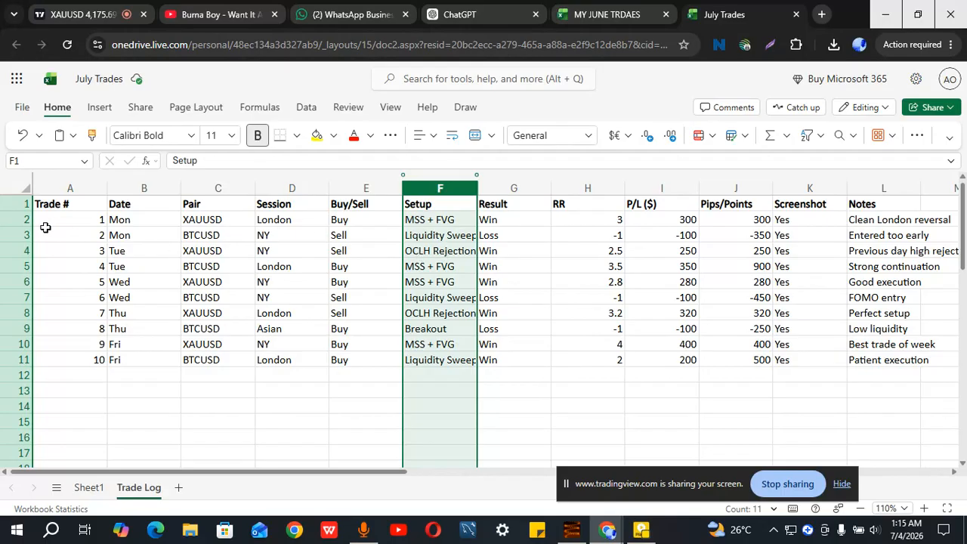
left_click(21, 219)
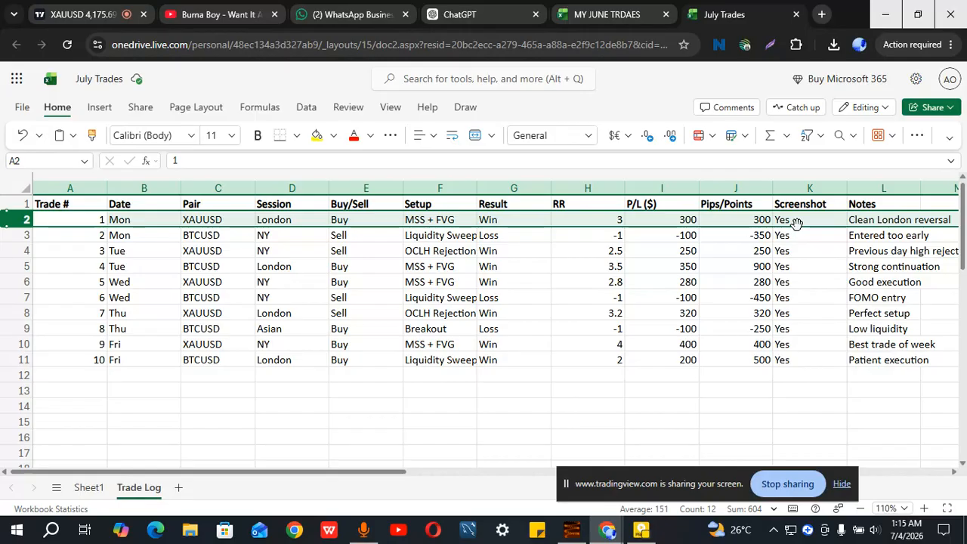
Start inserting a web link on the first trade's Screenshot entry, cell K2 of the Trade Log sheet
left_click(800, 243)
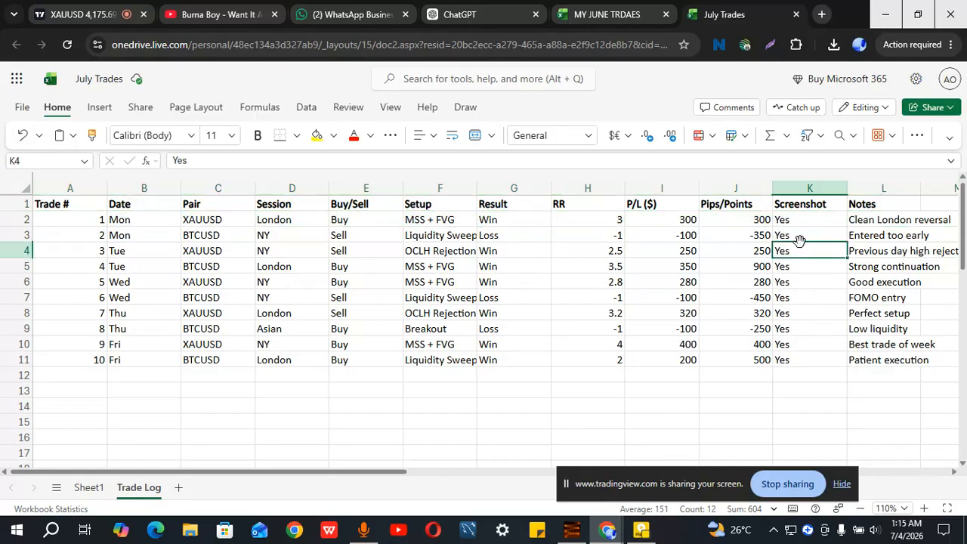
left_click(800, 217)
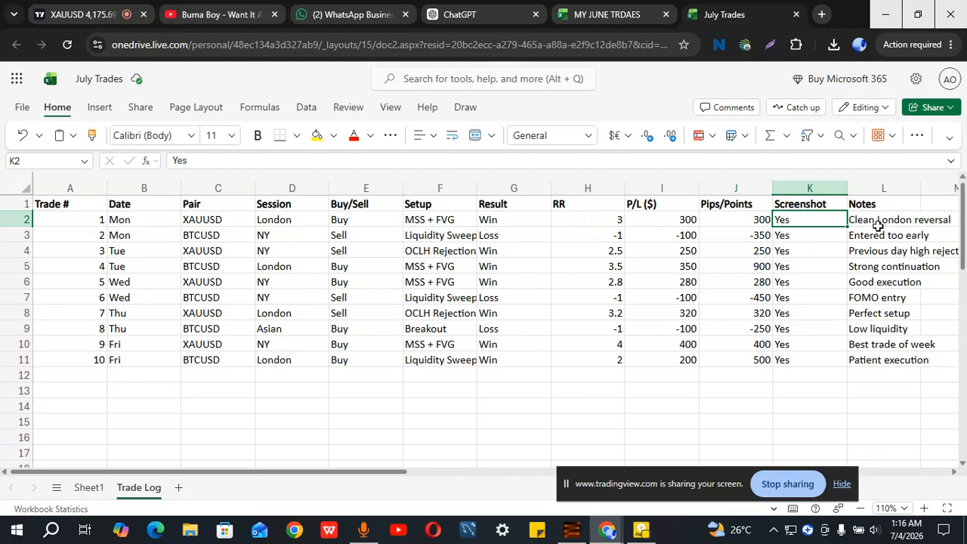
right_click(811, 224)
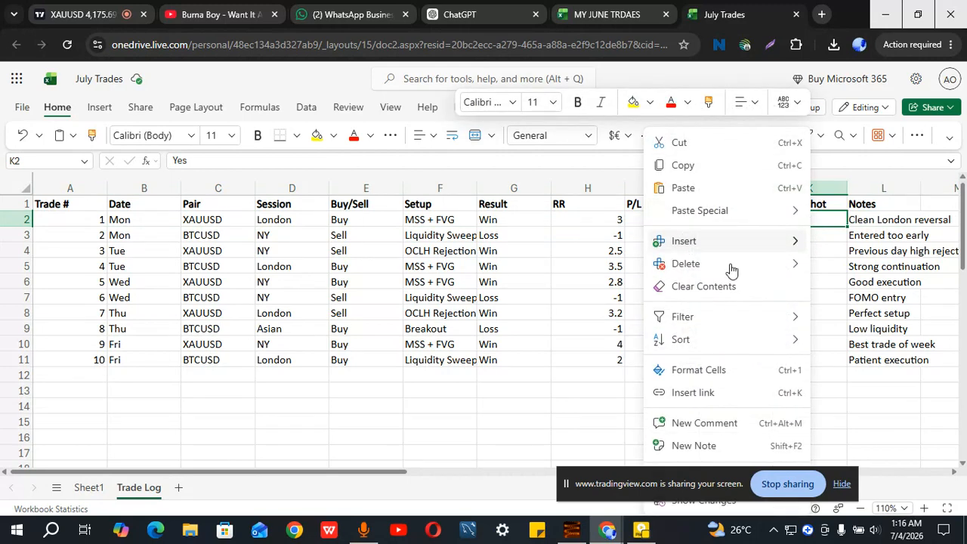
left_click(717, 394)
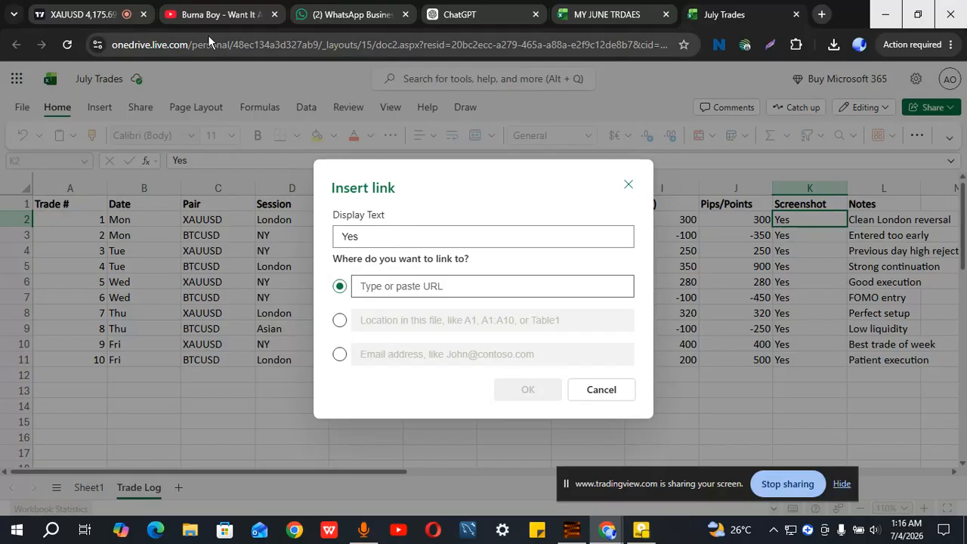
Switch to the TradingView XAUUSD 1h chart and copy a snapshot link showing the long position drawn around 18:00 on 1 July
left_click(90, 7)
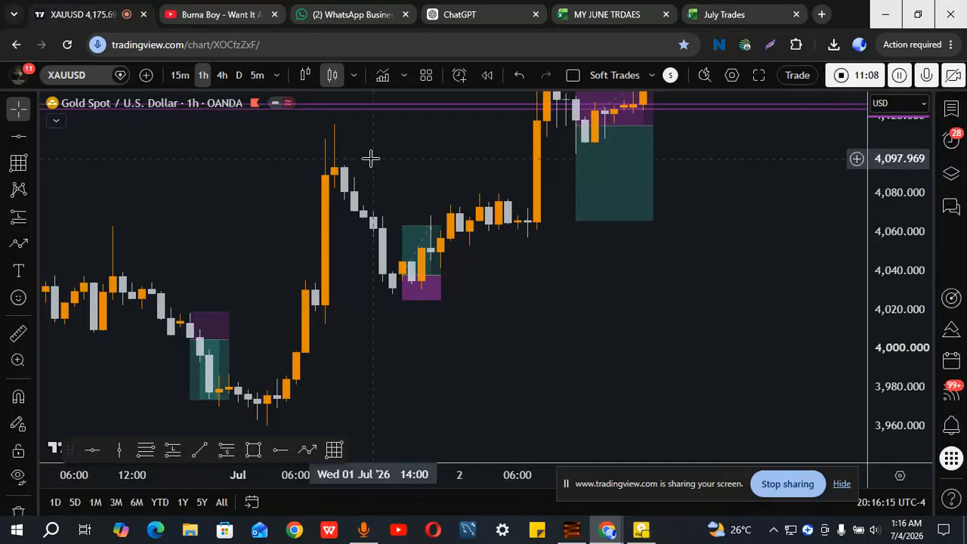
left_click_drag(491, 317, 777, 240)
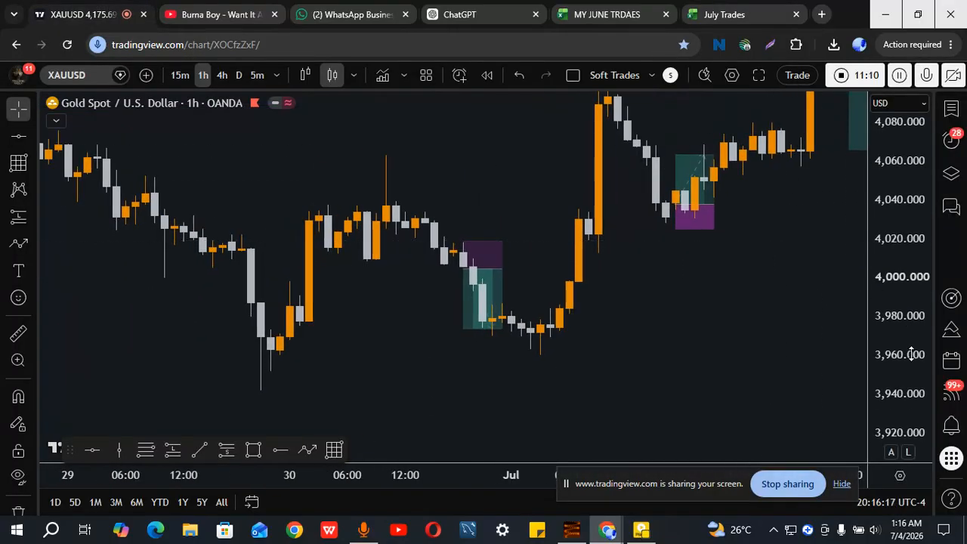
left_click_drag(911, 349, 898, 179)
left_click_drag(661, 251, 597, 388)
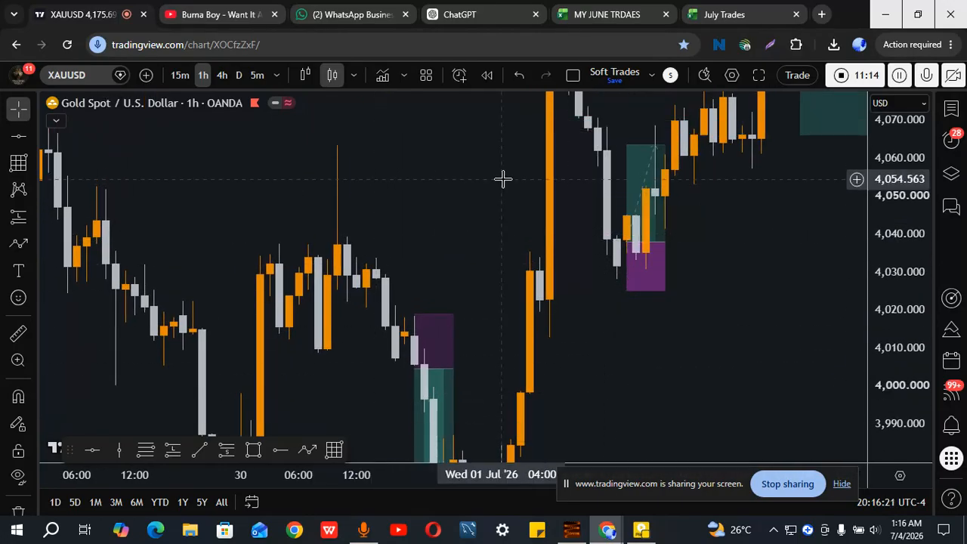
scroll(503, 178, "up", 2)
left_click_drag(645, 244, 431, 295)
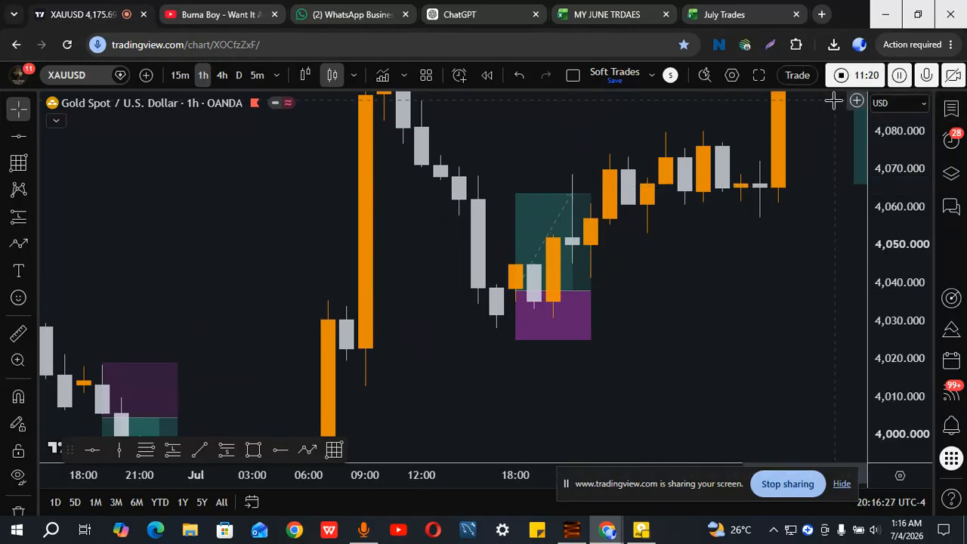
mouse_move(556, 221)
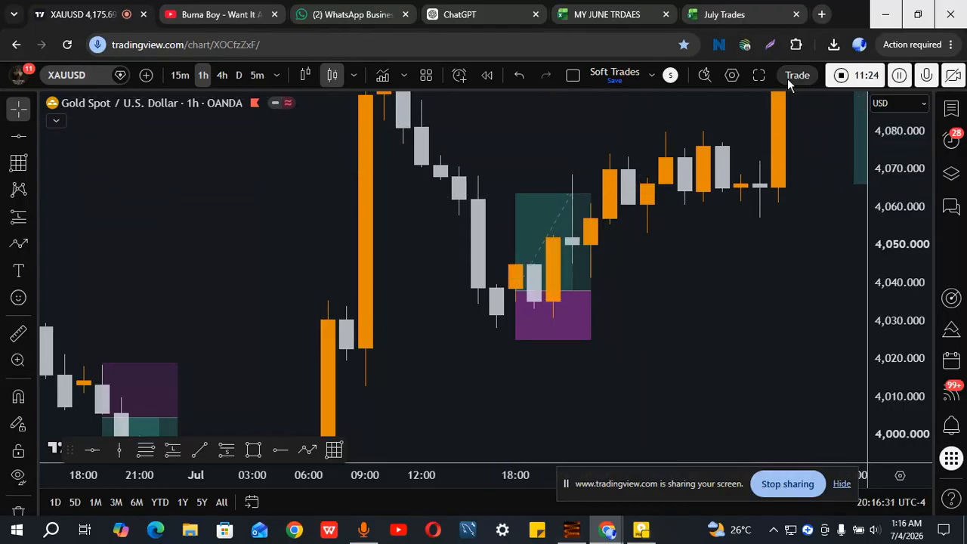
left_click(764, 80)
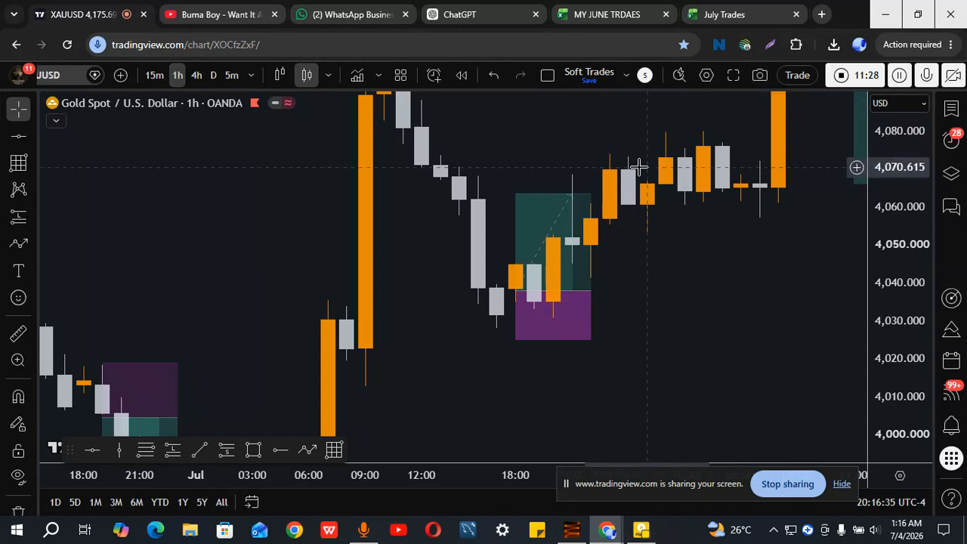
left_click(760, 77)
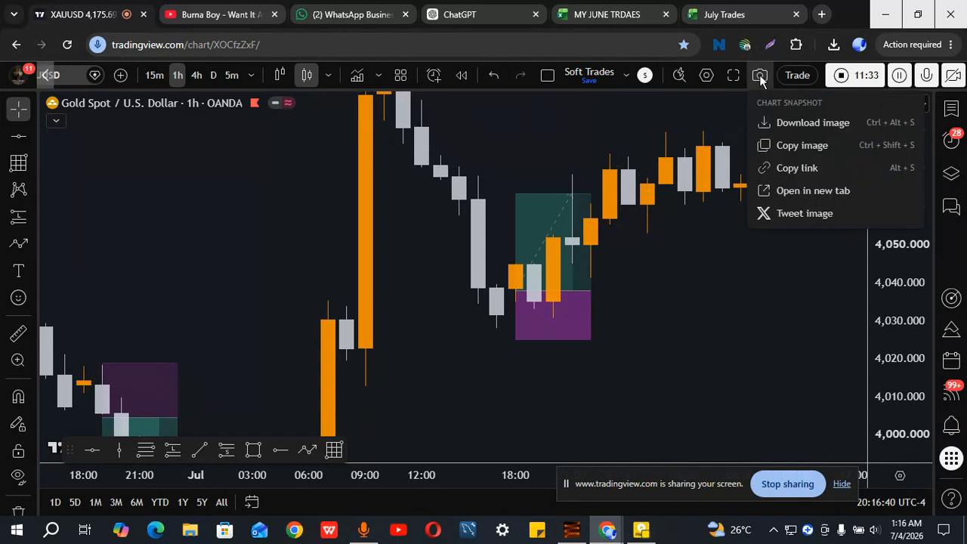
left_click(797, 171)
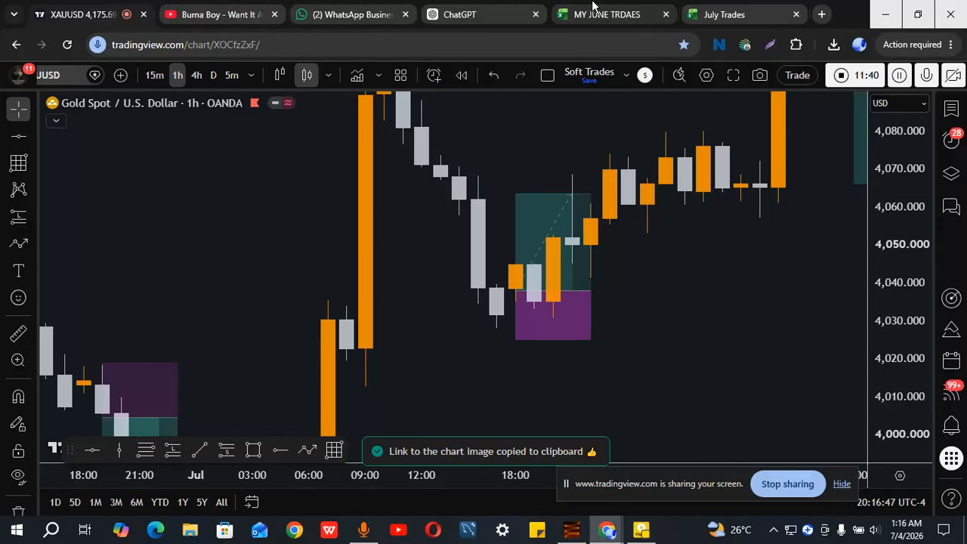
left_click(718, 8)
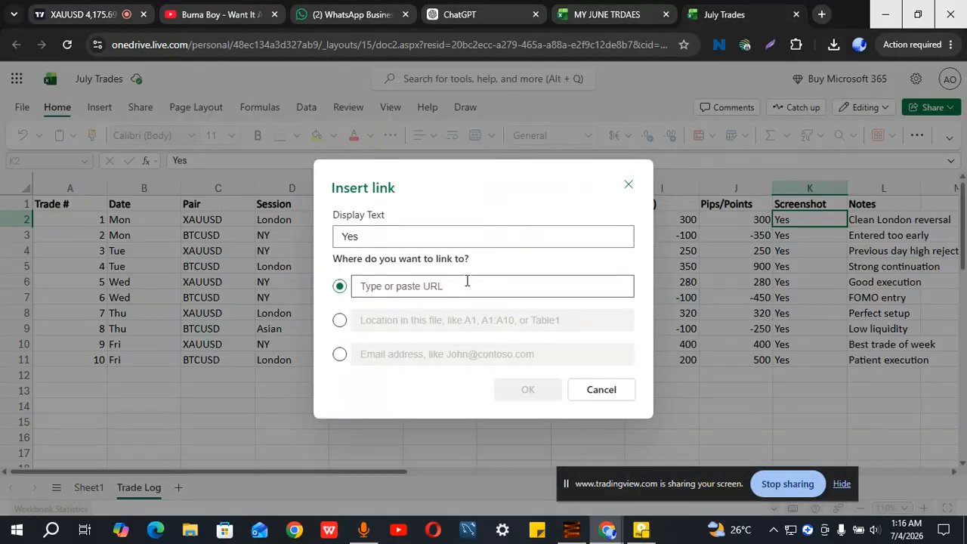
right_click(424, 286)
left_click(447, 354)
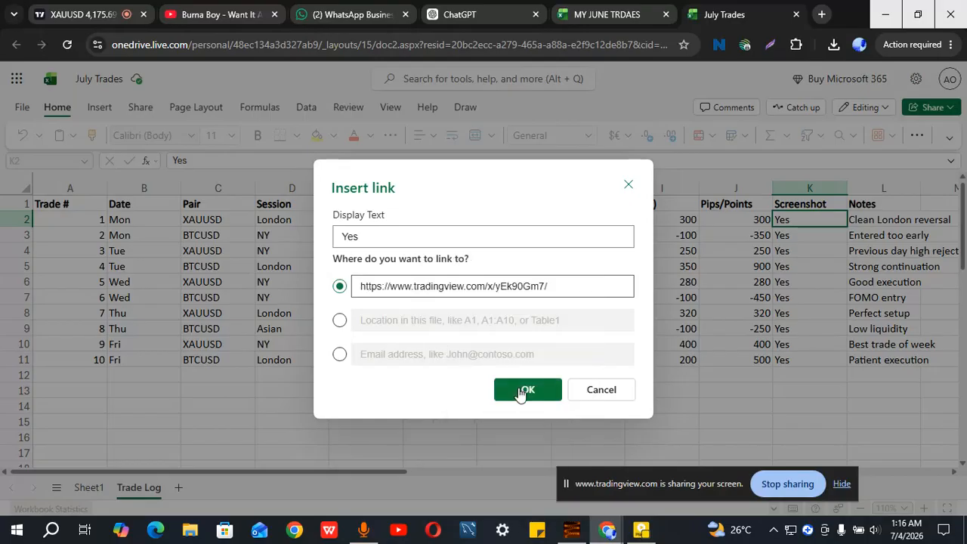
left_click(526, 390)
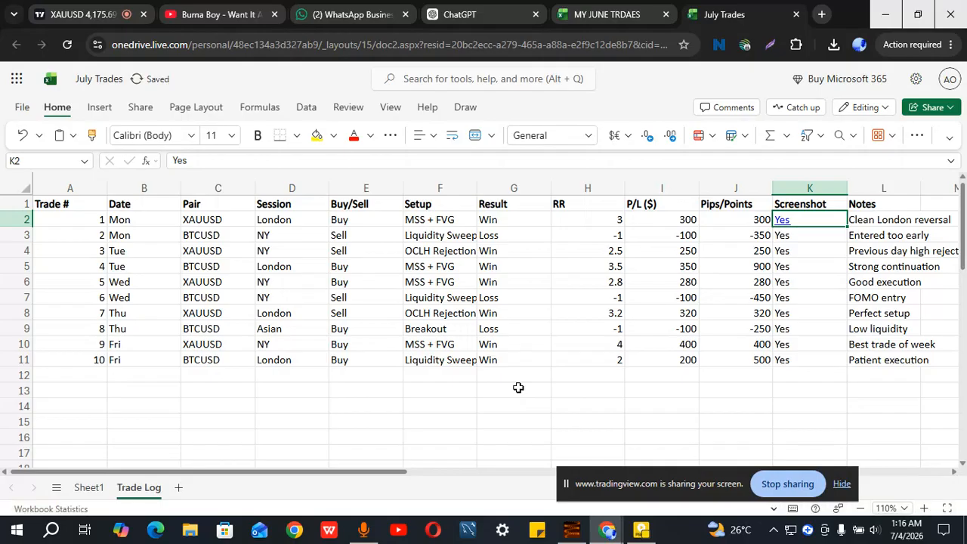
Open the screenshot link in cell K2 to check the chart image, and return to the July Trades workbook
left_click(794, 239)
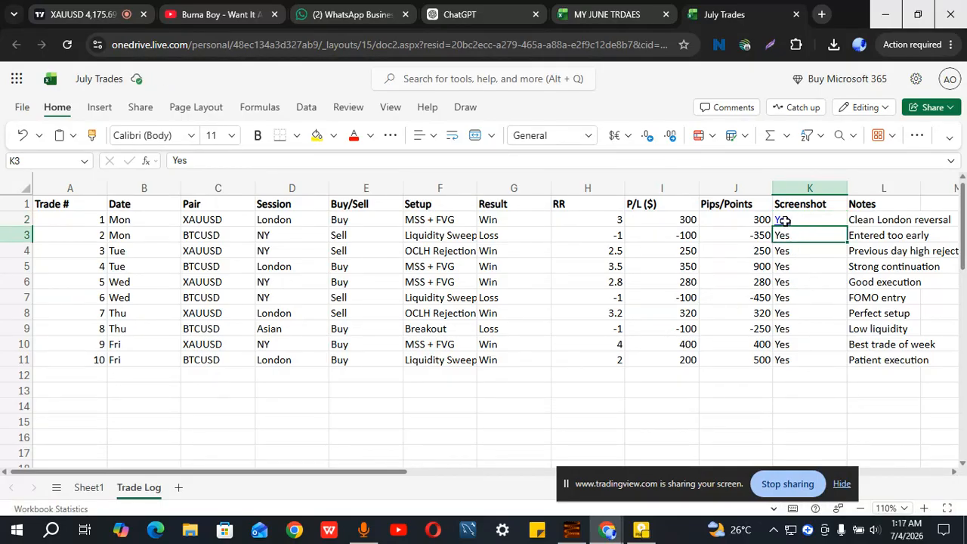
left_click(785, 220)
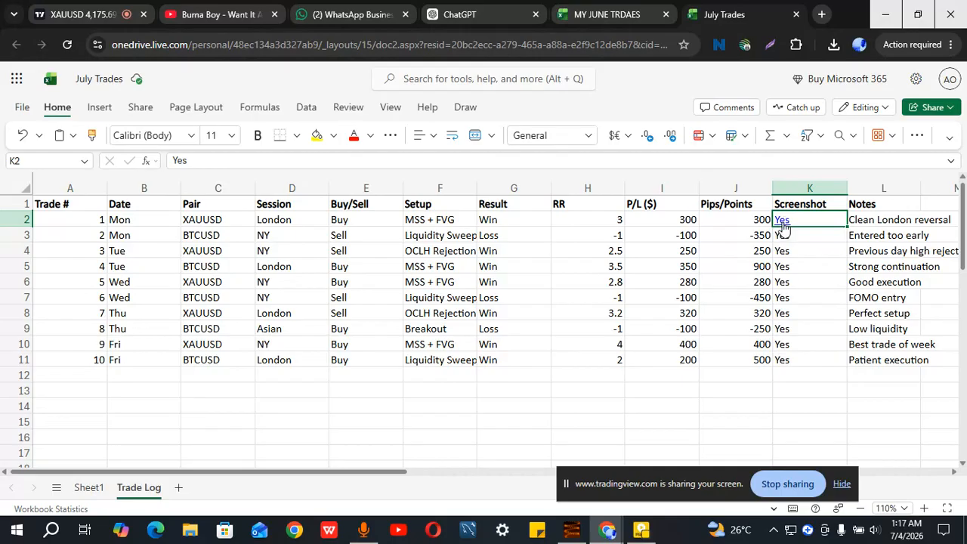
left_click(782, 222)
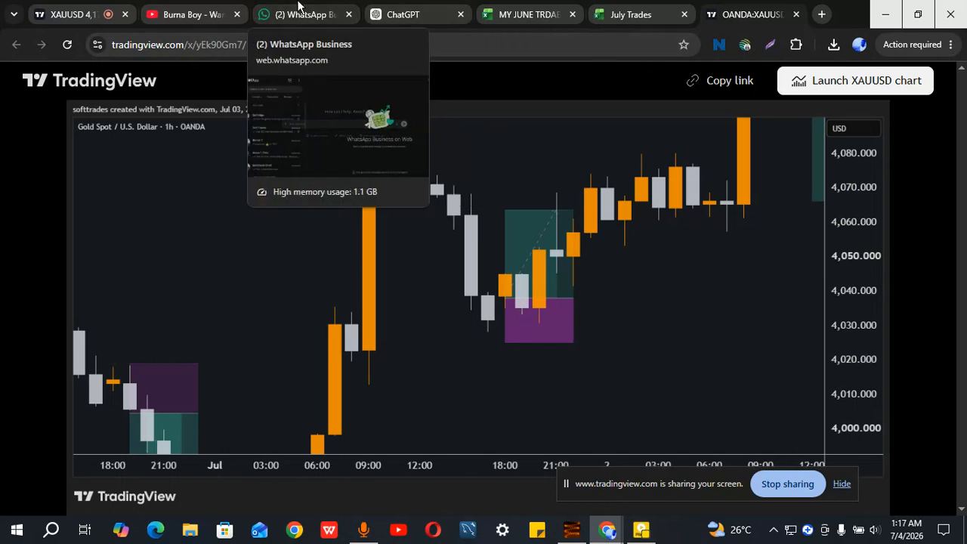
left_click(641, 7)
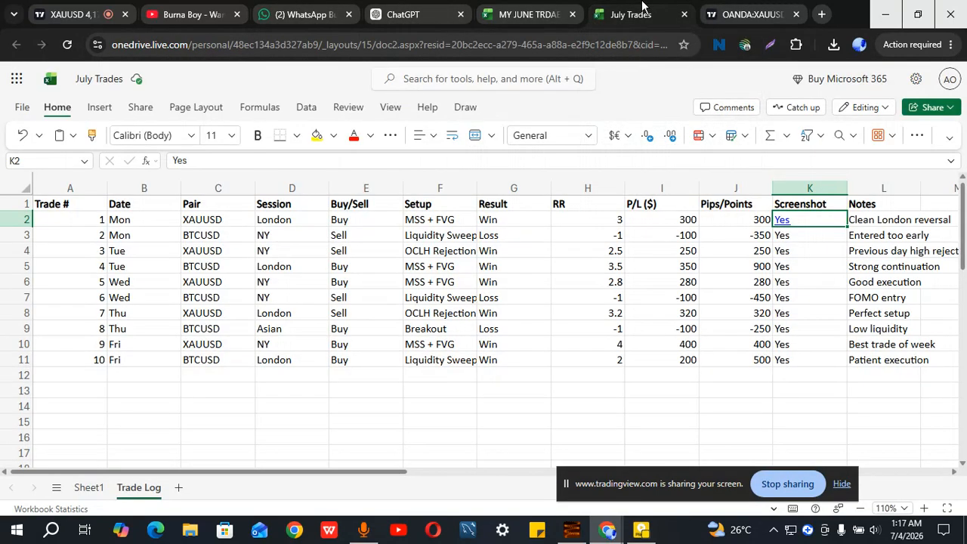
Examine the first trade's row and the Notes, Setup and Session columns, with a brief look at the XAUUSD chart and ChatGPT
left_click(24, 219)
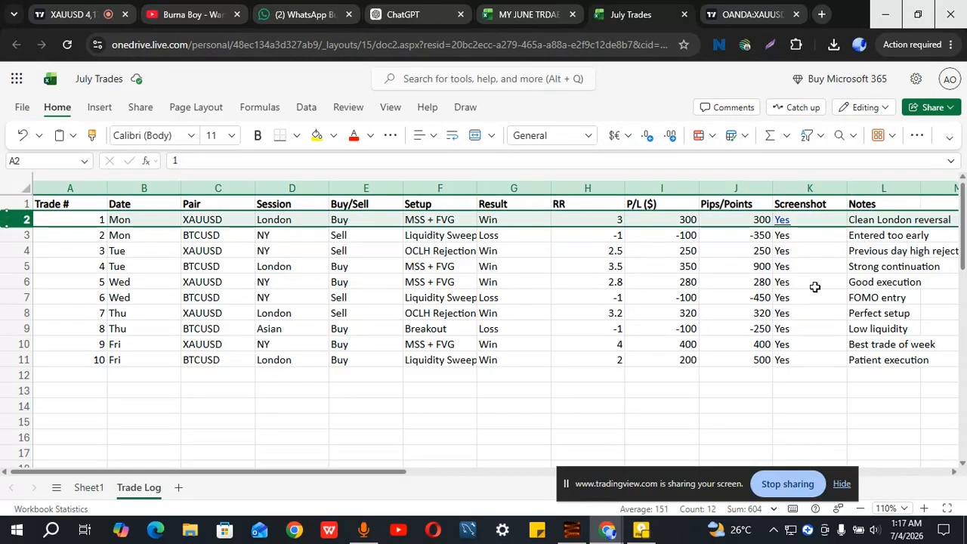
left_click(865, 204)
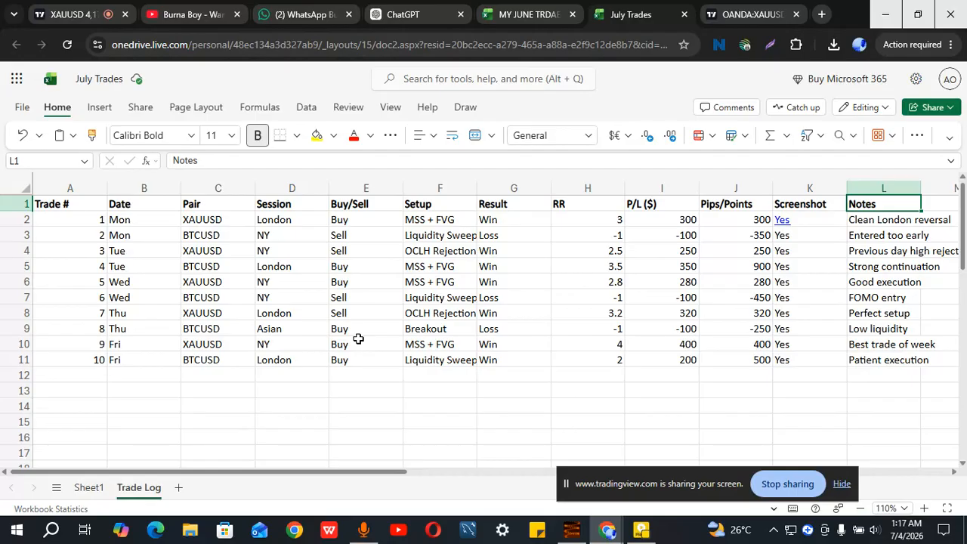
left_click(335, 380)
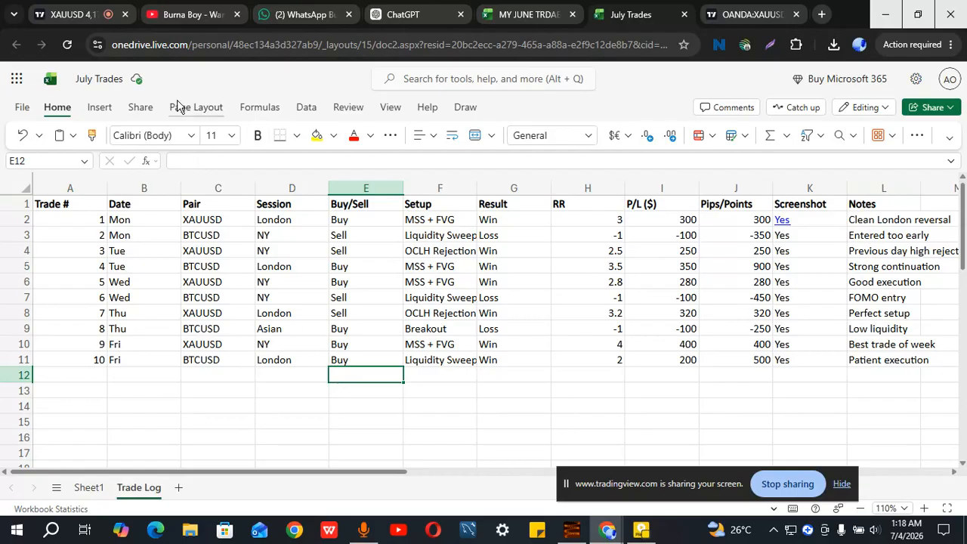
left_click(96, 7)
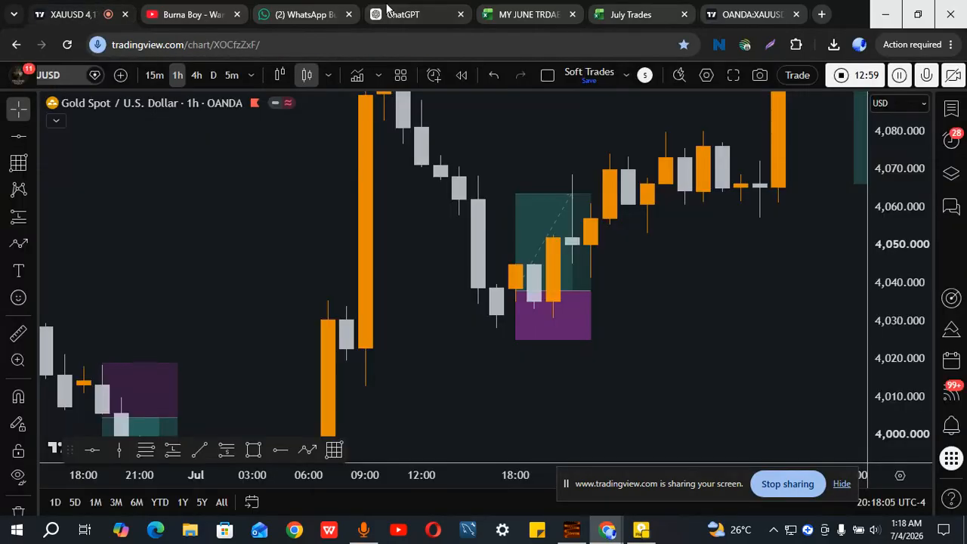
left_click(621, 8)
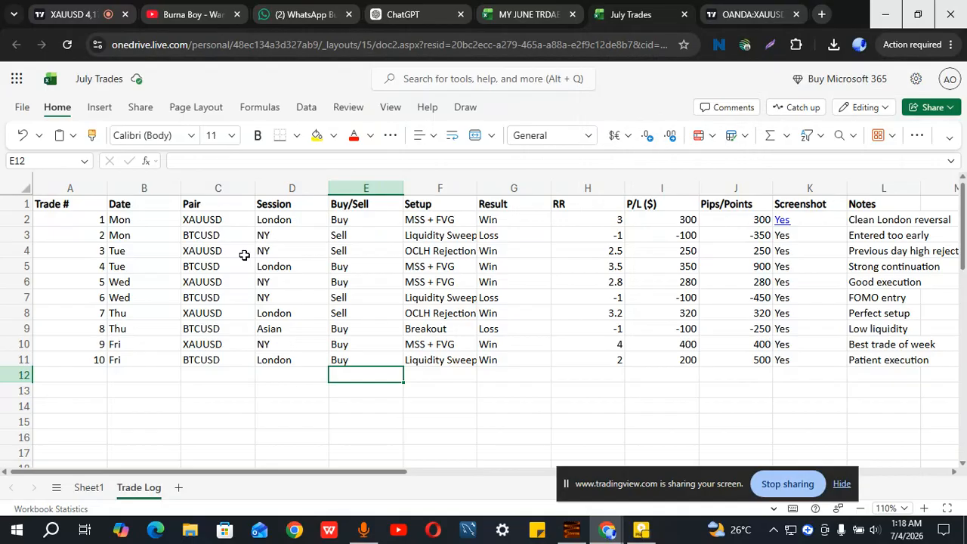
left_click(437, 220)
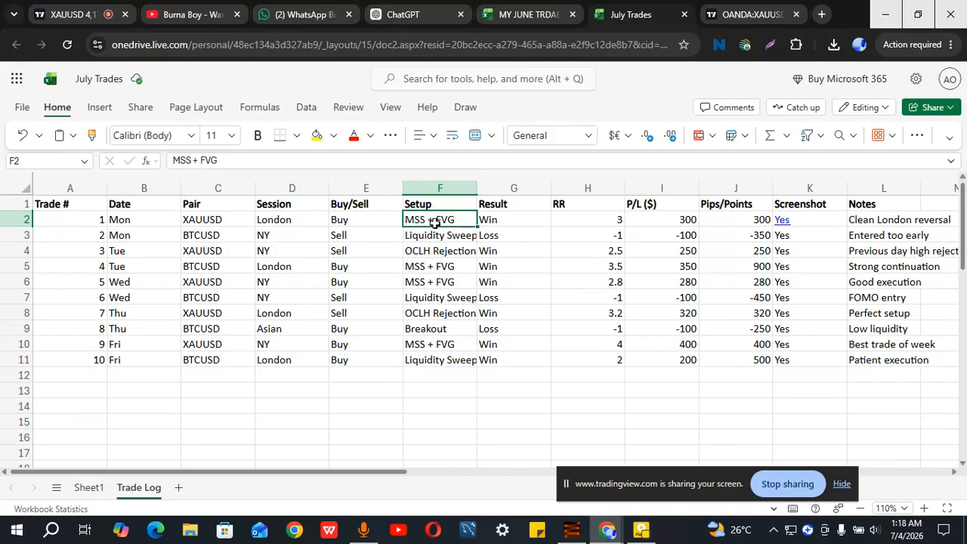
left_click(280, 270)
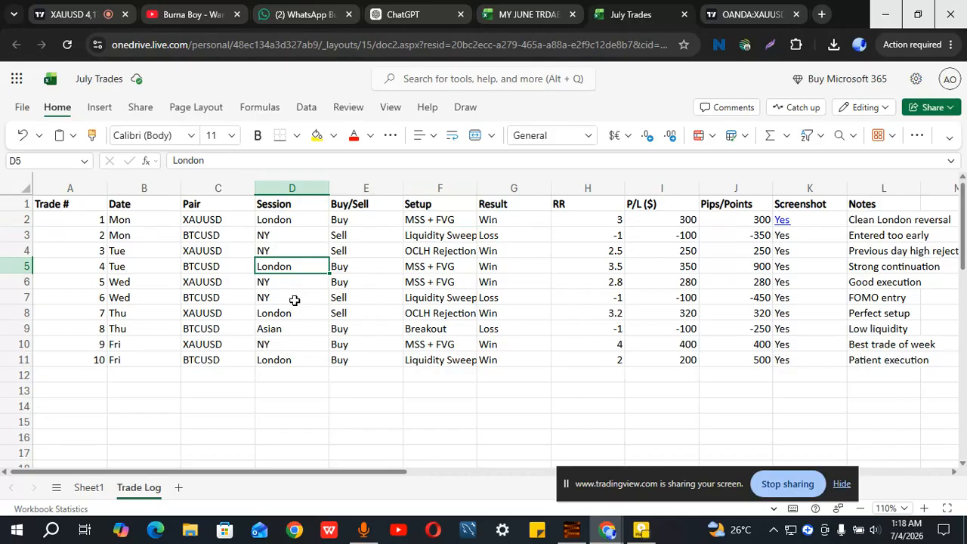
left_click(306, 315)
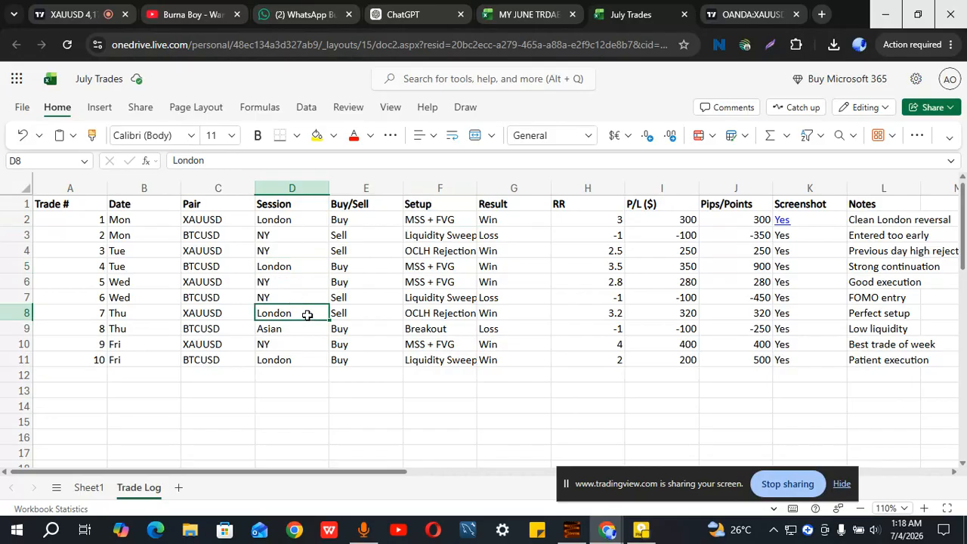
left_click(277, 346)
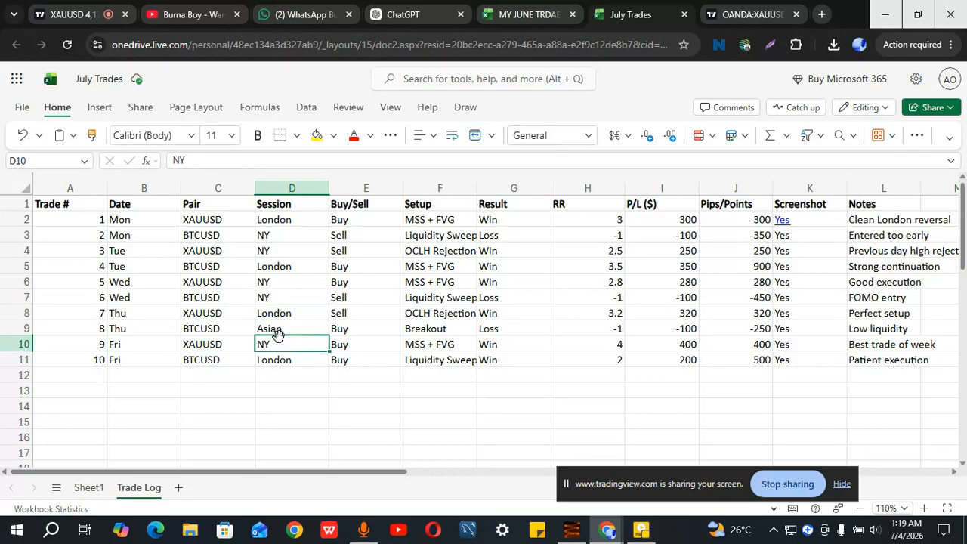
left_click(280, 266)
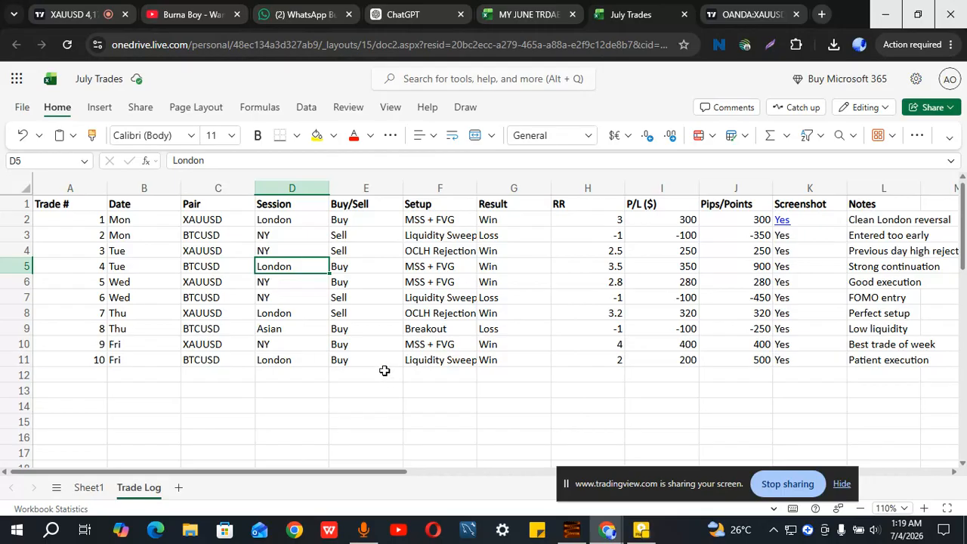
left_click(408, 8)
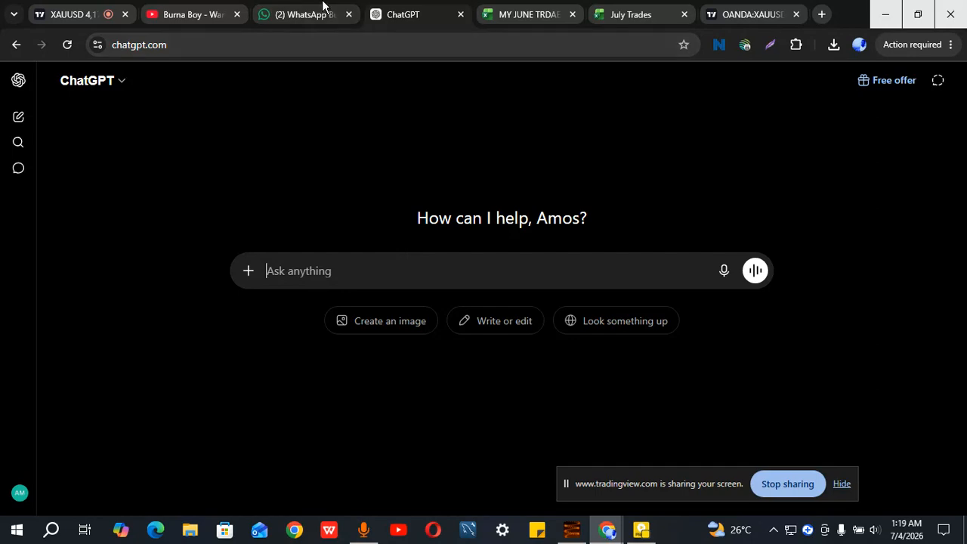
left_click(635, 14)
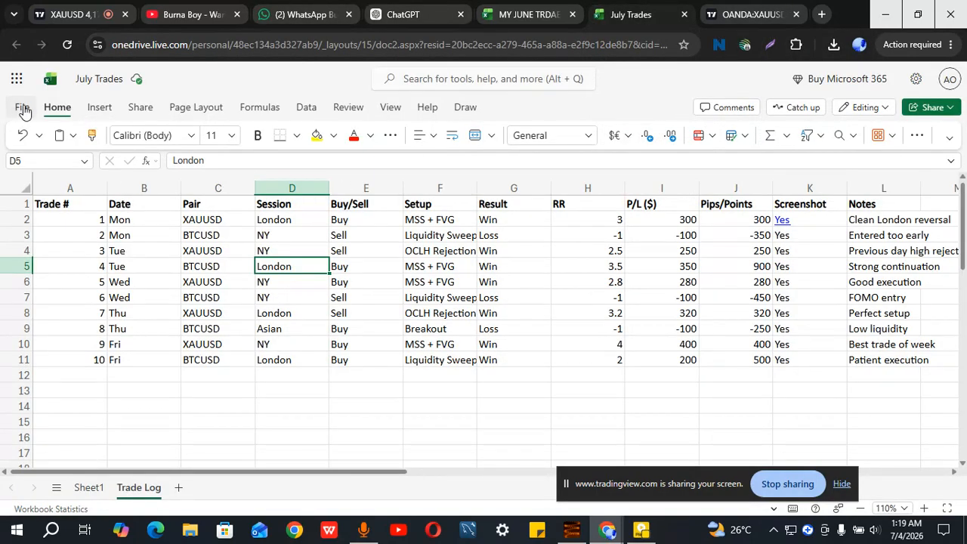
Download a copy of the July Trades workbook to the Downloads folder as an XLSX worksheet named July Trades
left_click(26, 186)
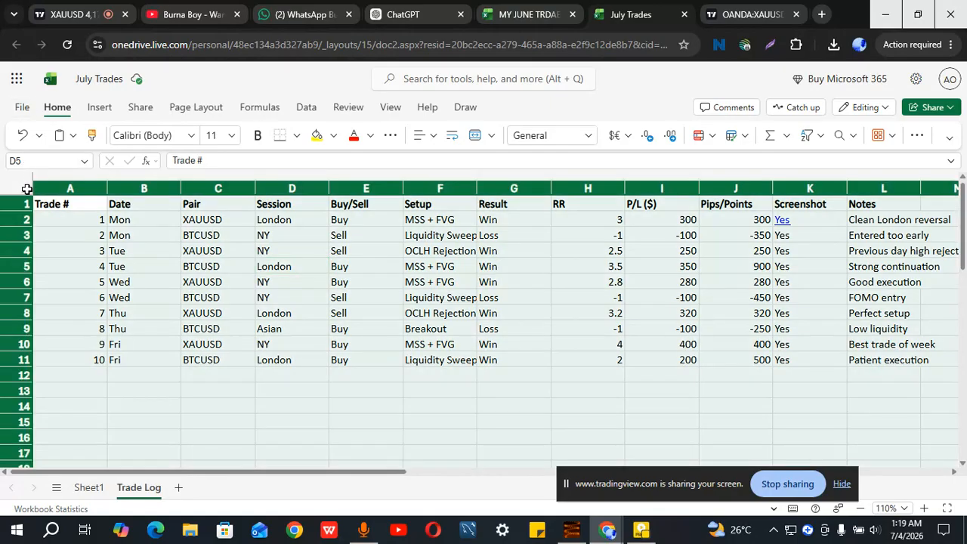
left_click(22, 107)
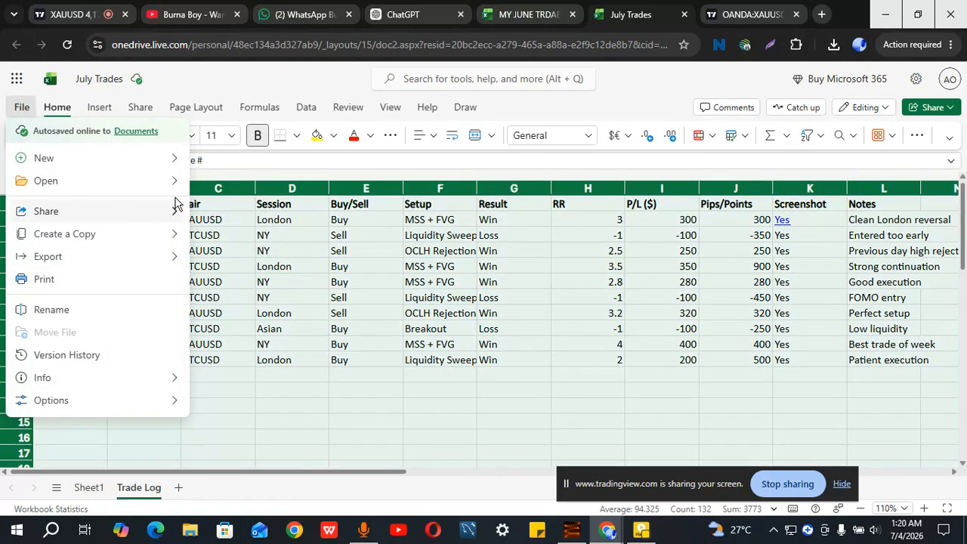
mouse_move(175, 185)
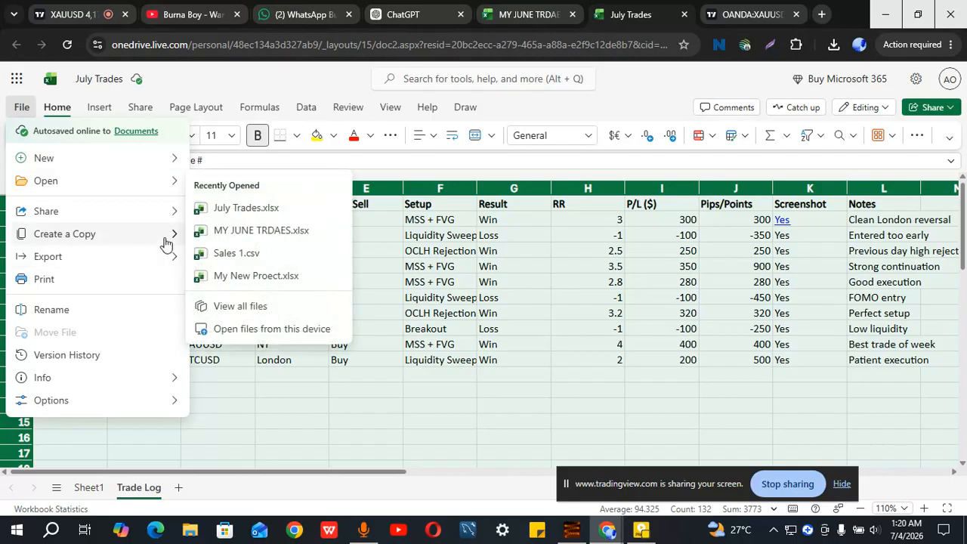
mouse_move(167, 236)
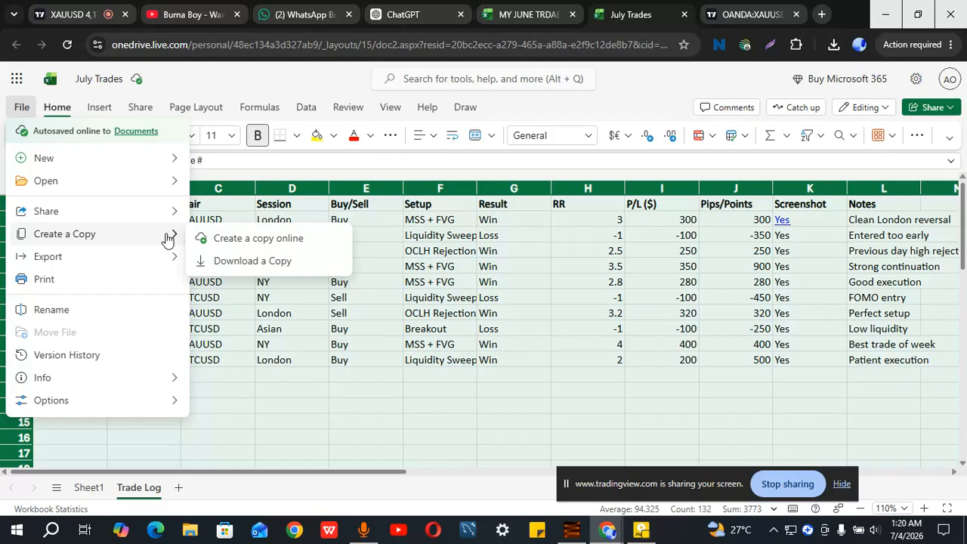
left_click(236, 261)
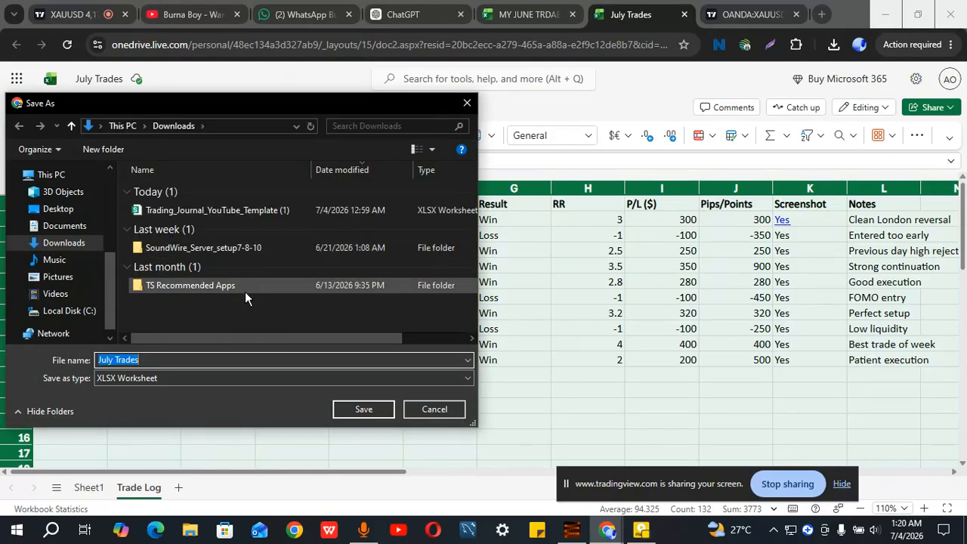
left_click(362, 406)
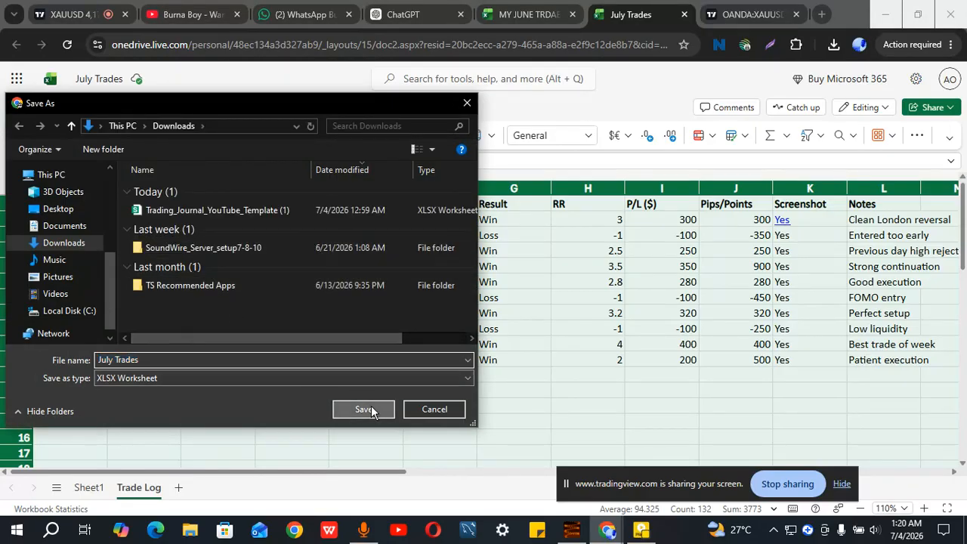
Switch to ChatGPT and attach the downloaded July Trades.xlsx file to a new chat
left_click(837, 49)
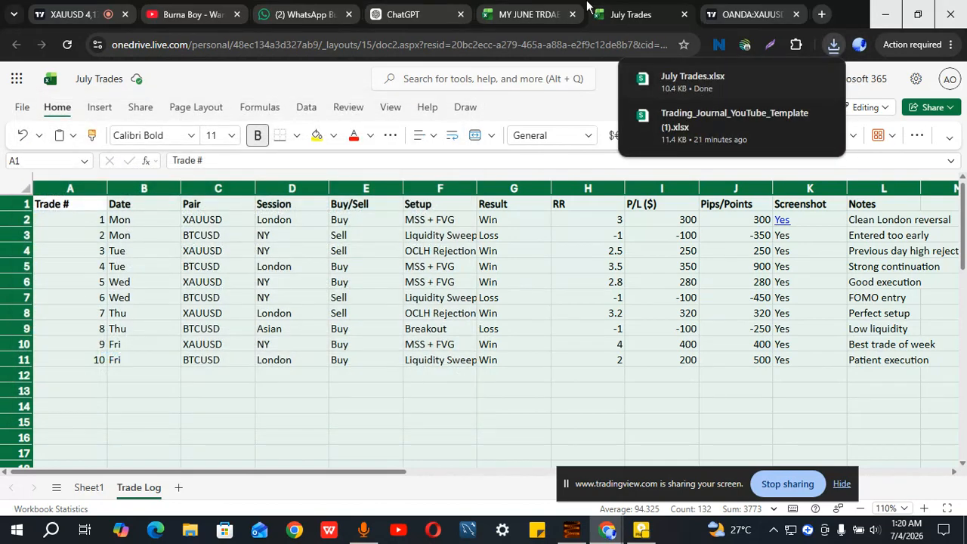
left_click(396, 14)
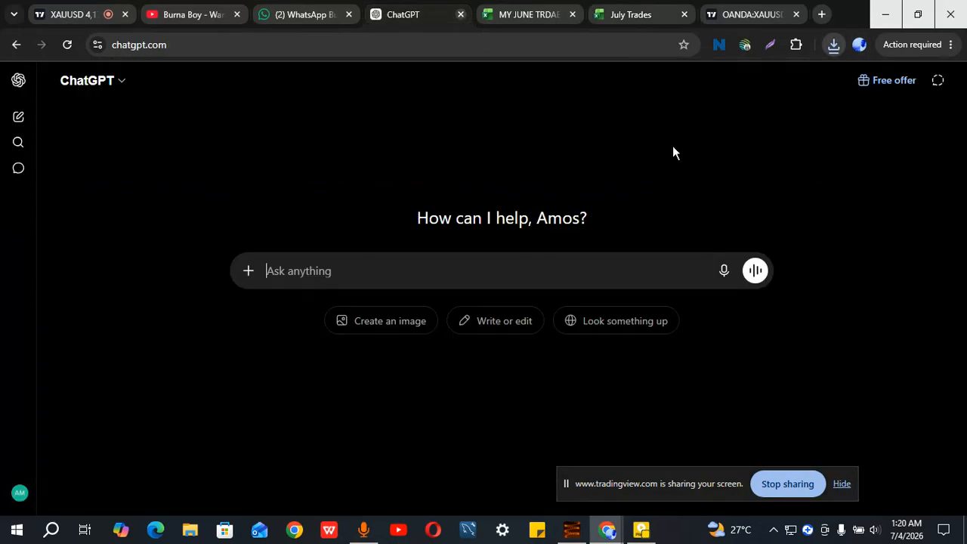
left_click(835, 47)
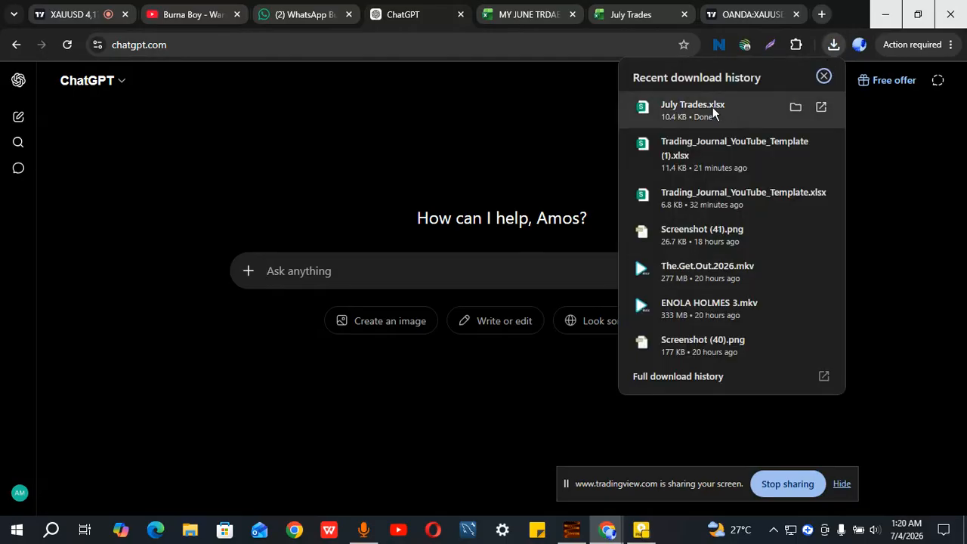
left_click_drag(731, 112, 446, 281)
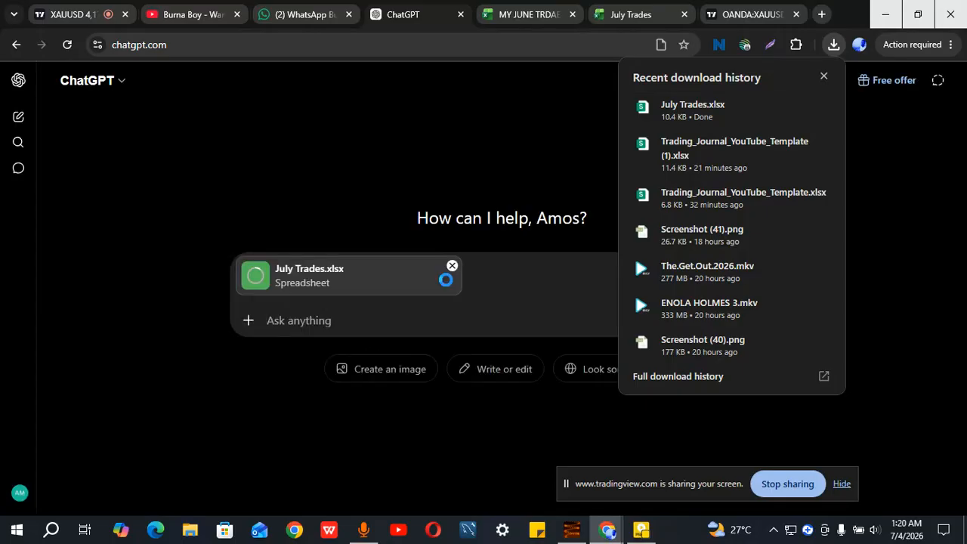
Write the prompt "Can you tell me what session , strategy and pair is more profitabl for me to trade?" below the attached spreadsheet
left_click(456, 319)
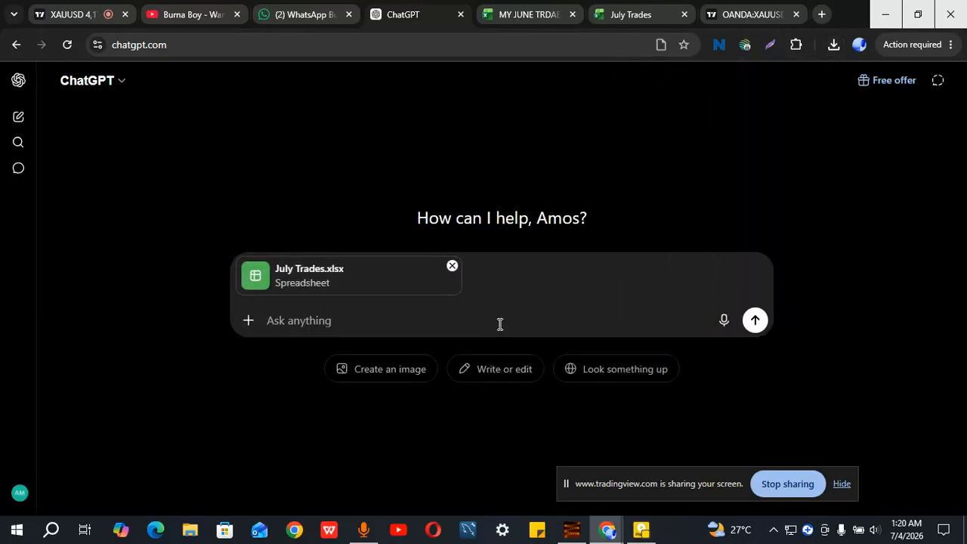
type("This")
key("BackSpace")
key("BackSpace")
key("BackSpace")
key("BackSpace")
type("Ca")
key("BackSpace")
type("an you tell me ")
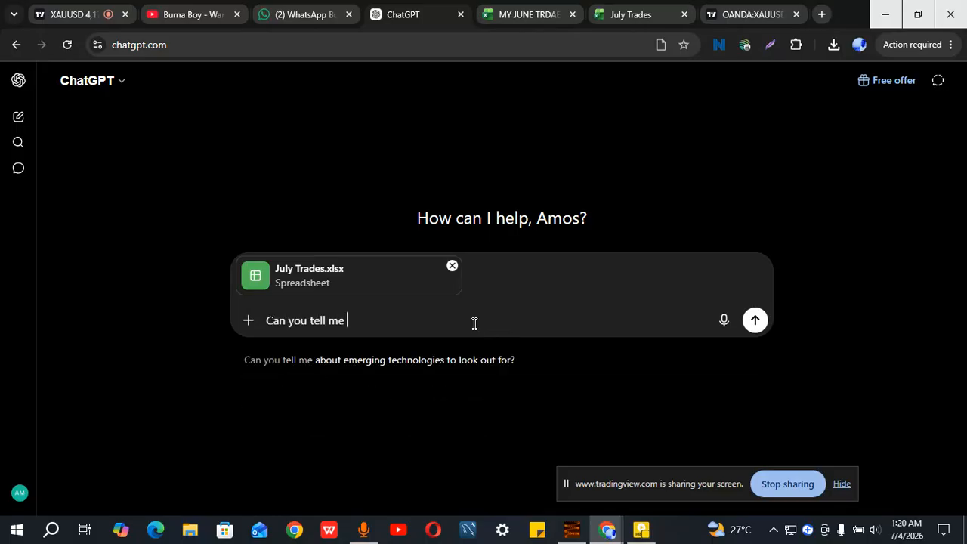
type("what session ")
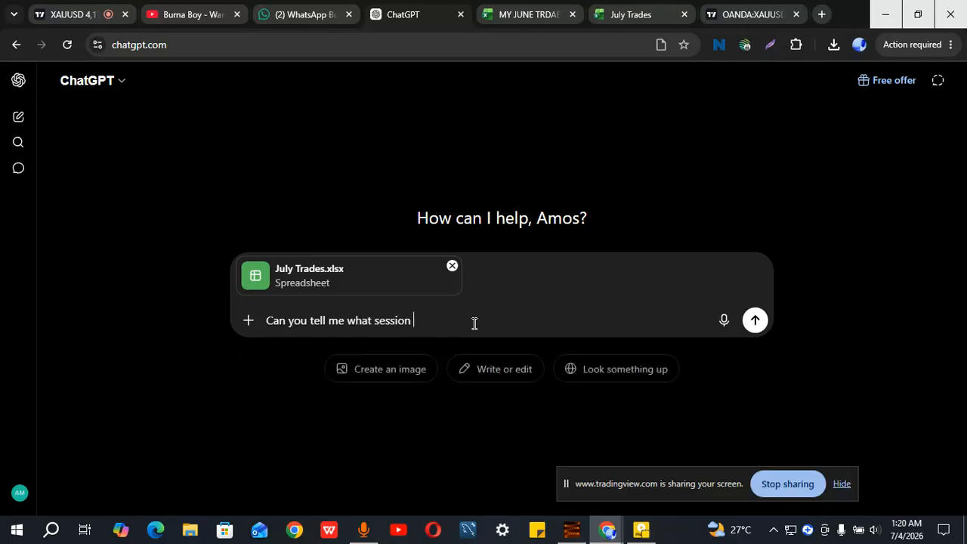
type(", strategy and pair is mo")
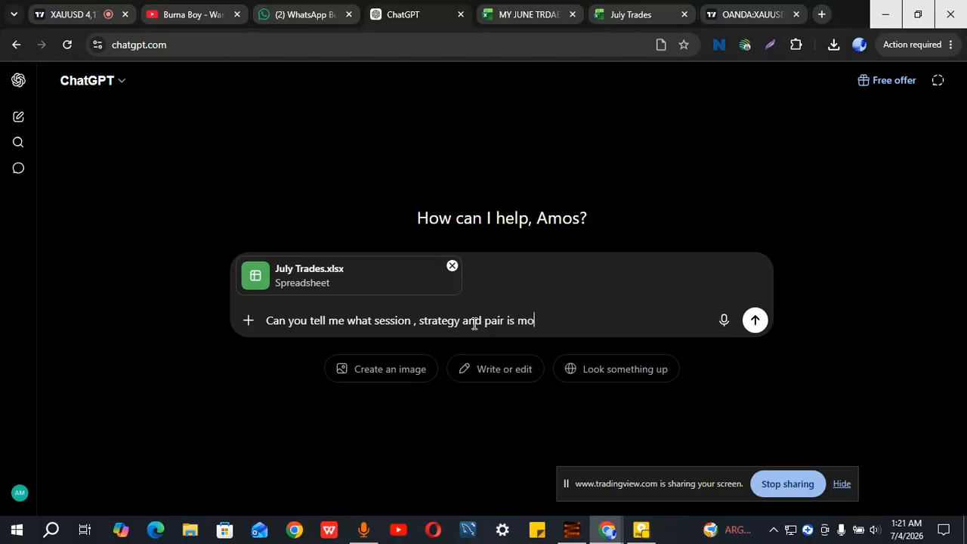
type("re profitabl for me to ")
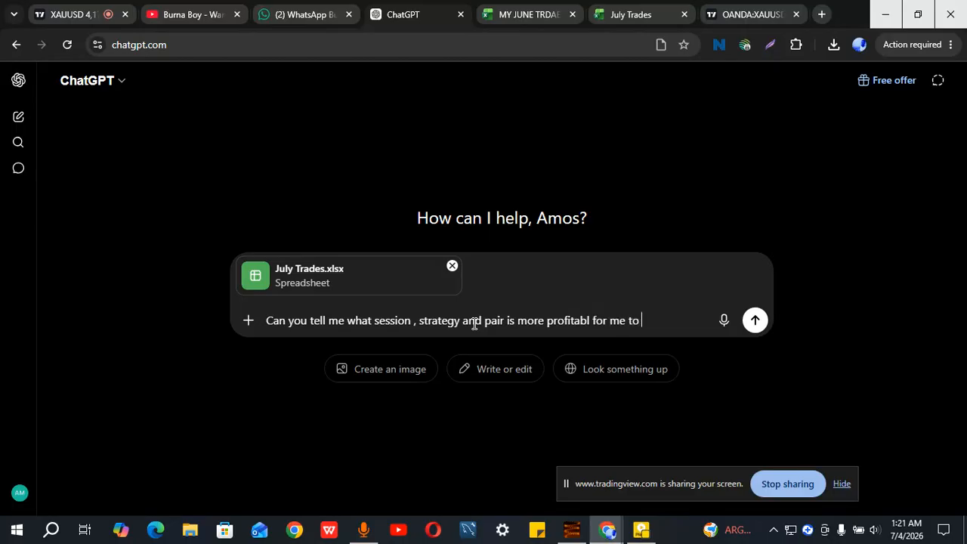
type("trade?")
Insert "from the data, " at the start of the prompt and send it with the attached file
key("Left")
key("Left")
key("Left")
key("Left")
key("Left")
key("Left")
key("Left")
key("Left")
key("Left")
key("Left")
key("Left")
key("Left")
key("Left")
key("Left")
key("Left")
key("Left")
key("Left")
key("Left")
key("Left")
key("Left")
key("Left")
key("Left")
key("Left")
key("Left")
key("Left")
key("Left")
key("Left")
key("Left")
key("Left")
key("Left")
key("Left")
key("Left")
key("Left")
key("Left")
key("Left")
key("Left")
key("Left")
key("Left")
key("Left")
key("Left")
key("Left")
type("usin")
key("BackSpace")
key("BackSpace")
key("BackSpace")
type("from")
key("BackSpace")
key("BackSpace")
key("BackSpace")
key("BackSpace")
key("BackSpace")
key("BackSpace")
type("from the ")
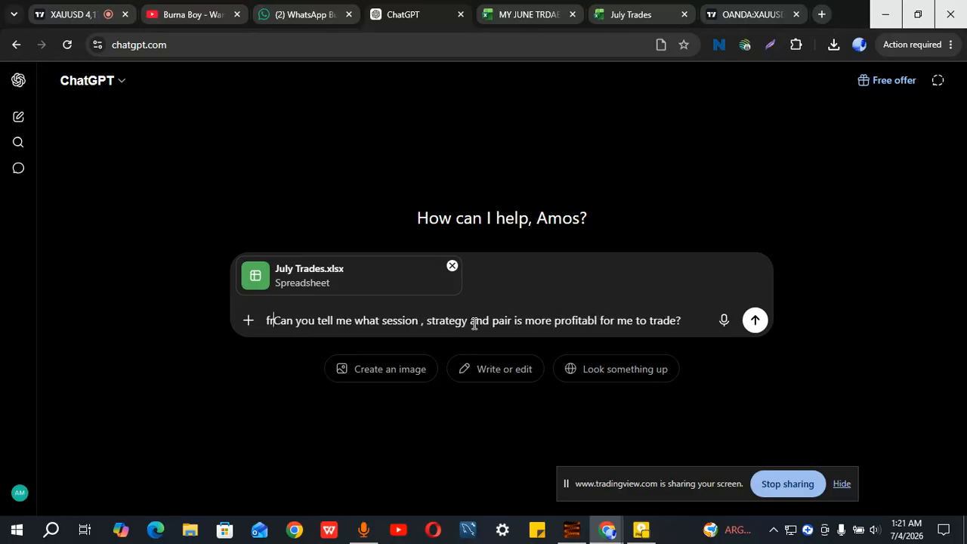
type("data")
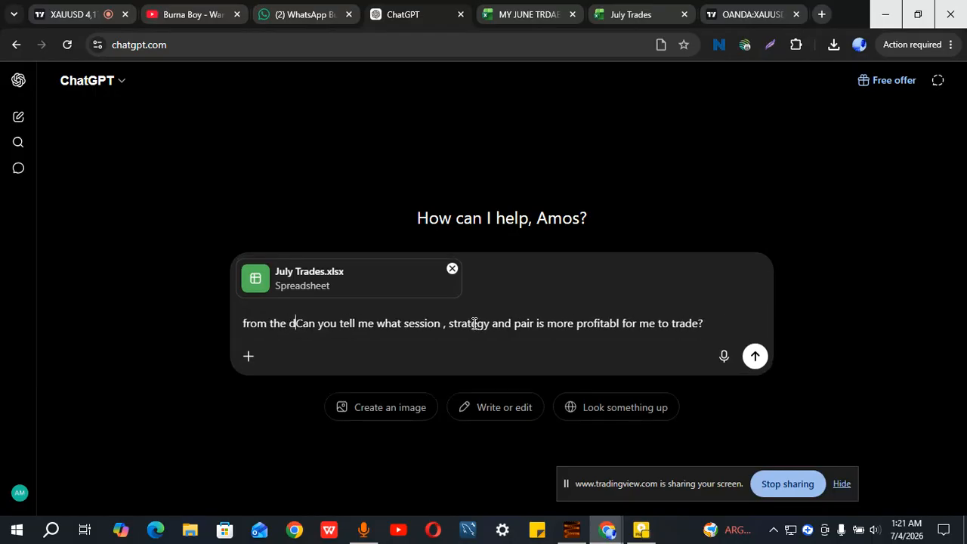
type(",")
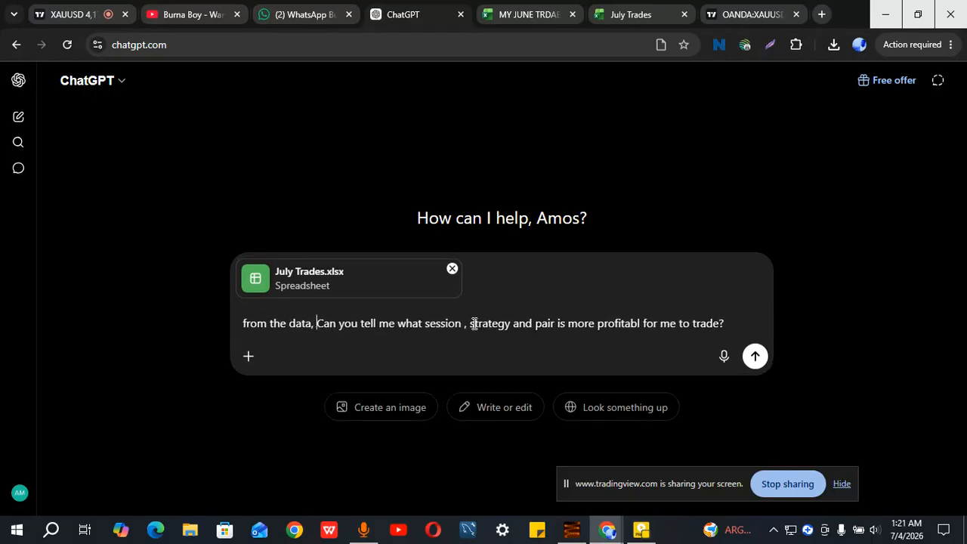
left_click(755, 359)
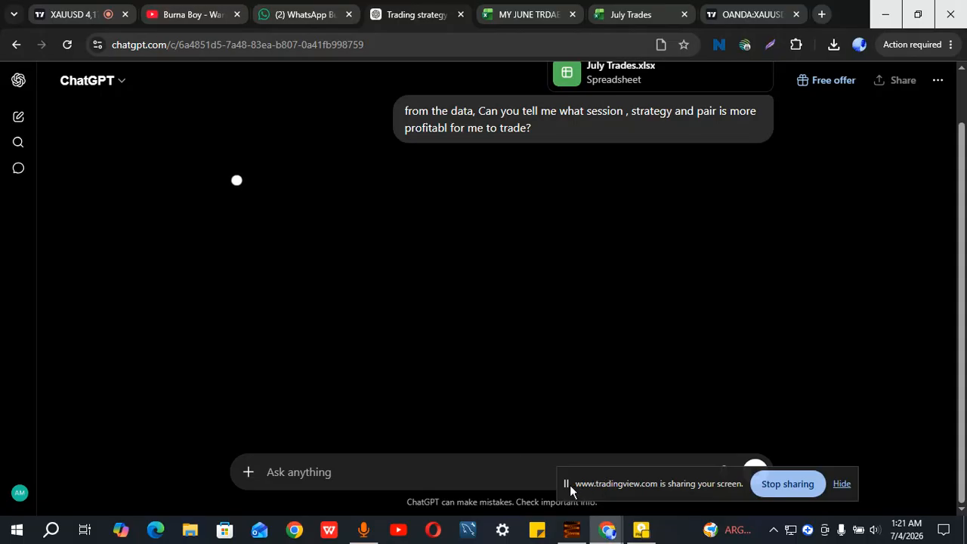
Examine the most profitable pair section of ChatGPT's reply, with a brief look at the XAUUSD chart and the July Trades workbook
left_click_drag(570, 488, 590, 497)
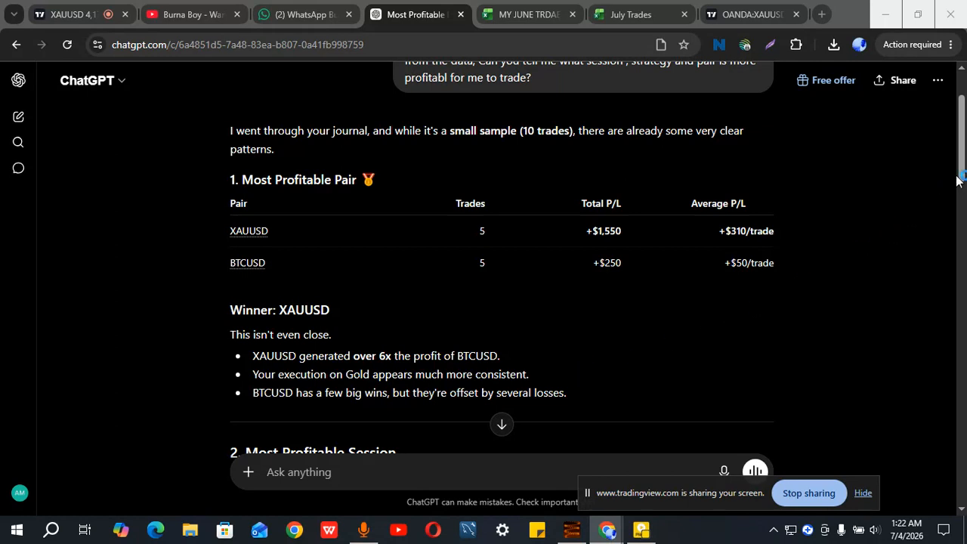
scroll(963, 181, "up", 2)
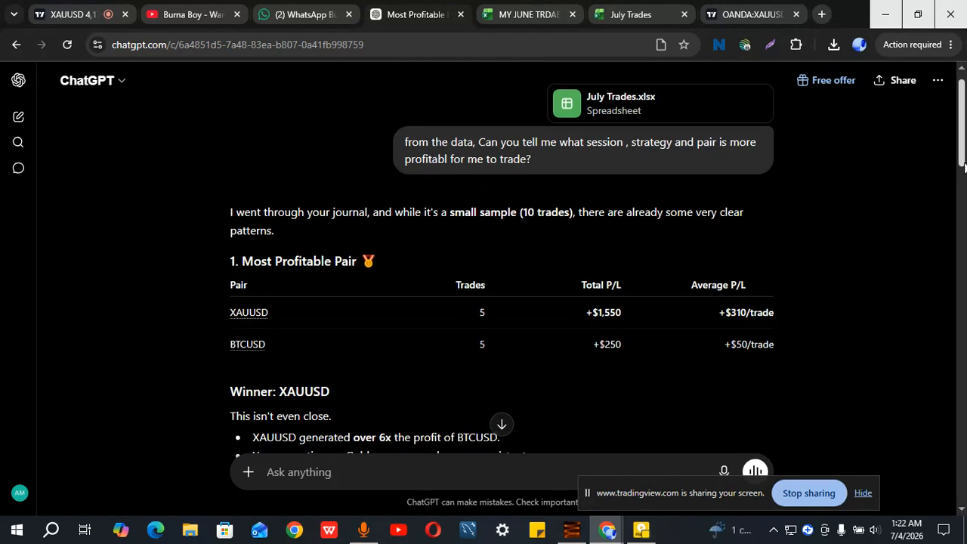
scroll(961, 178, "down", 2)
left_click_drag(963, 181, 962, 178)
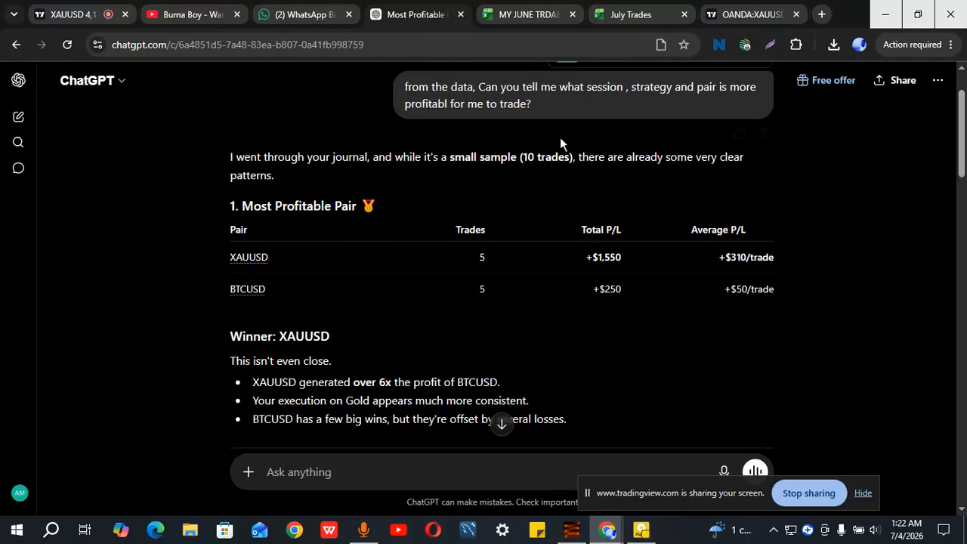
left_click_drag(961, 169, 961, 153)
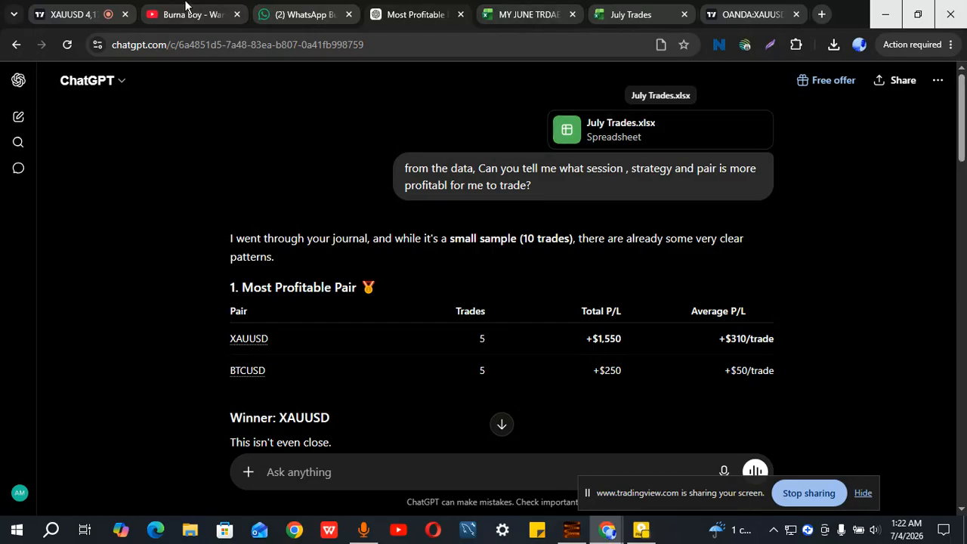
left_click(73, 7)
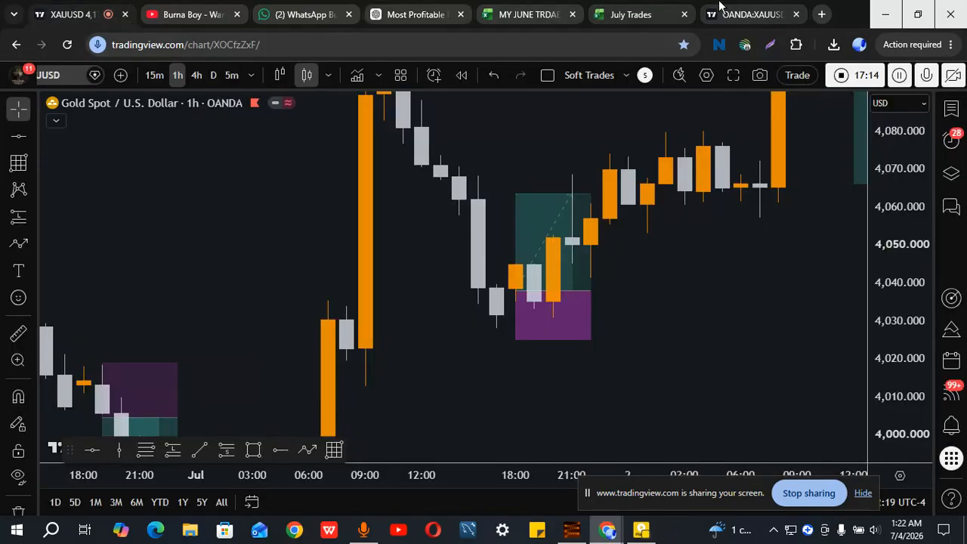
left_click(646, 8)
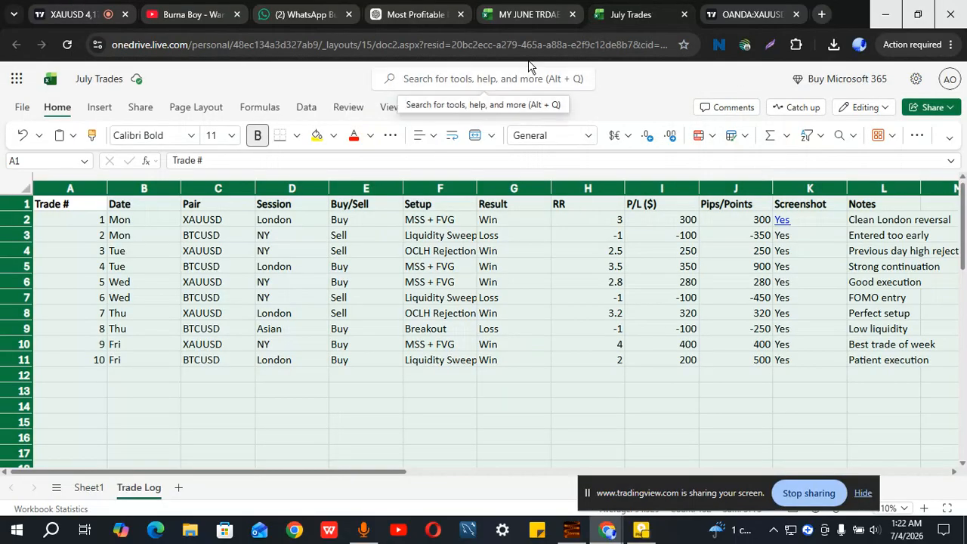
left_click(431, 7)
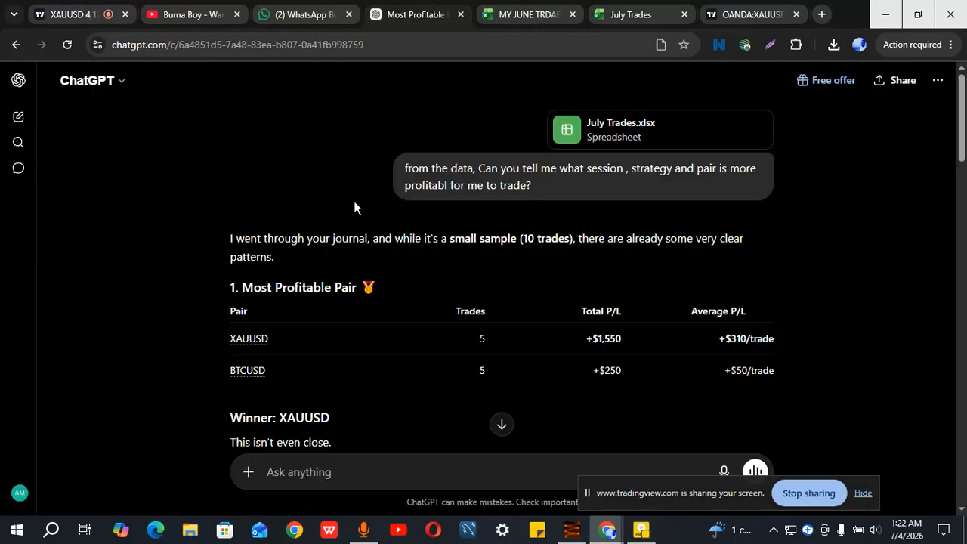
left_click_drag(960, 142, 960, 147)
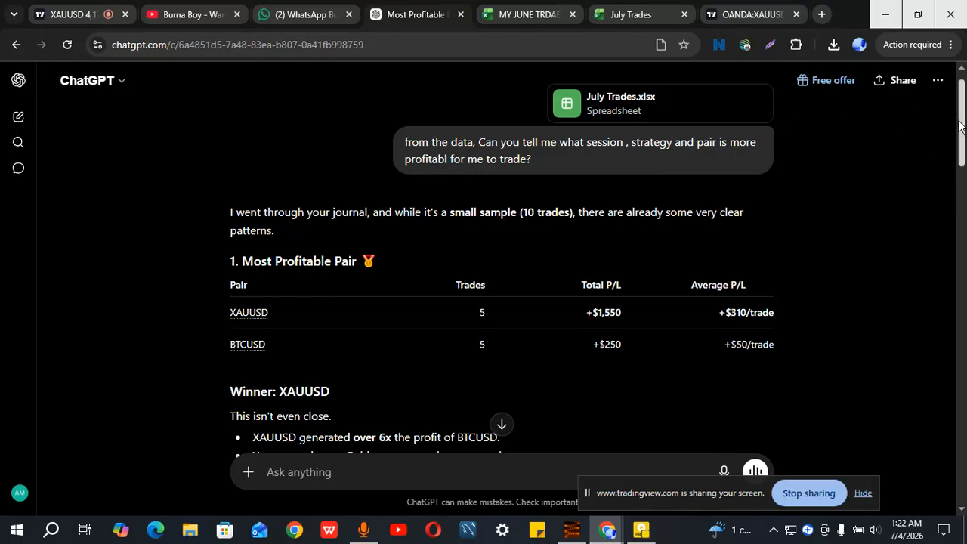
left_click_drag(960, 127, 960, 143)
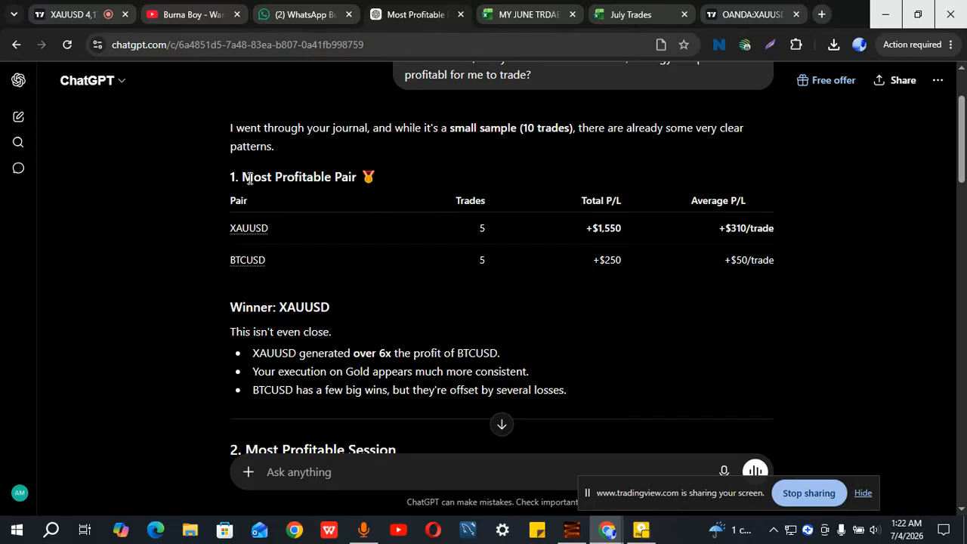
left_click_drag(242, 177, 337, 181)
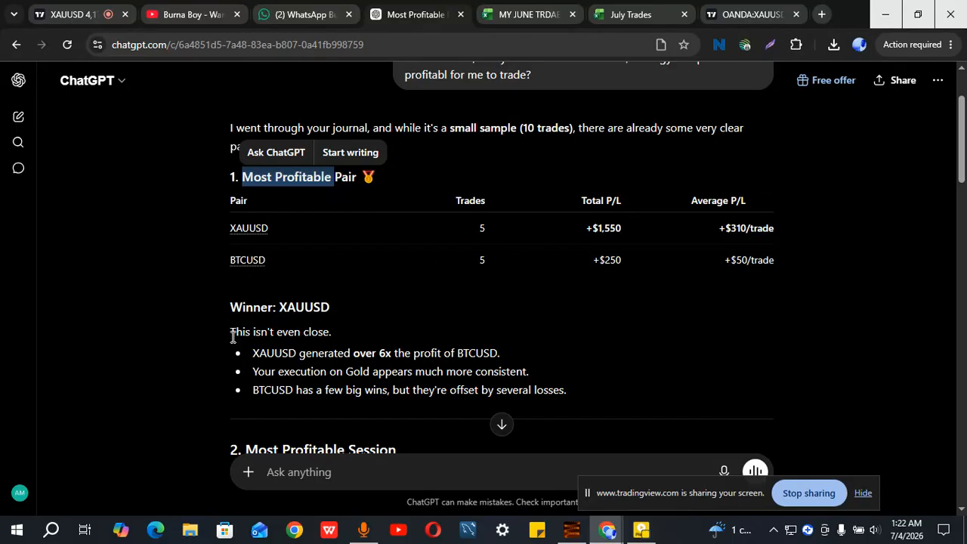
scroll(257, 332, "down", 1)
left_click(274, 326)
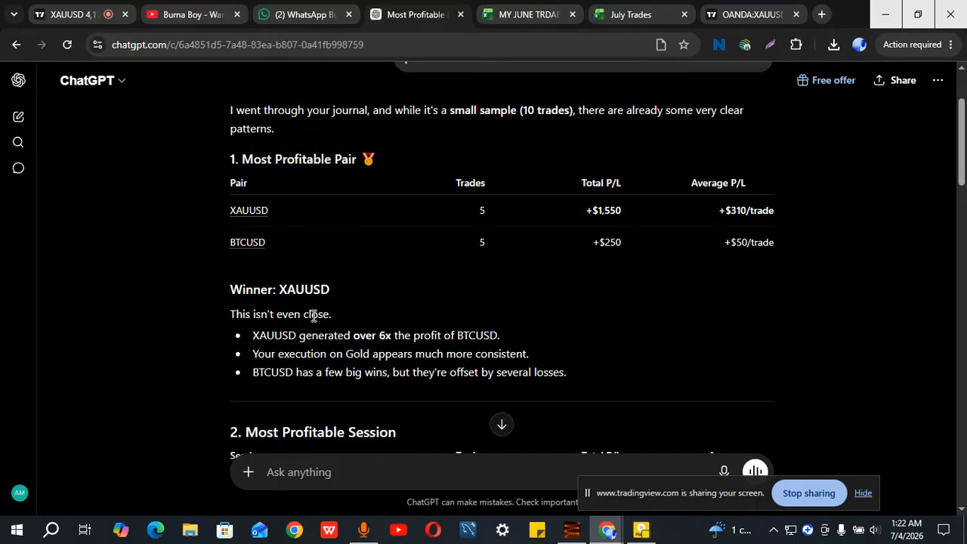
Review the most profitable session table, comparing trade counts and total P/L for the London and NY sessions
scroll(313, 316, "down", 1)
scroll(326, 325, "down", 1)
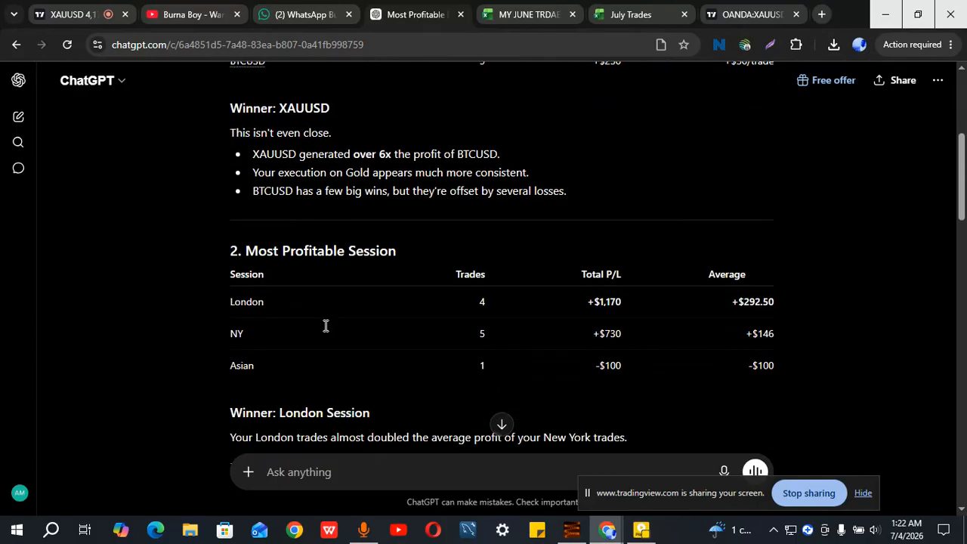
double_click(242, 302)
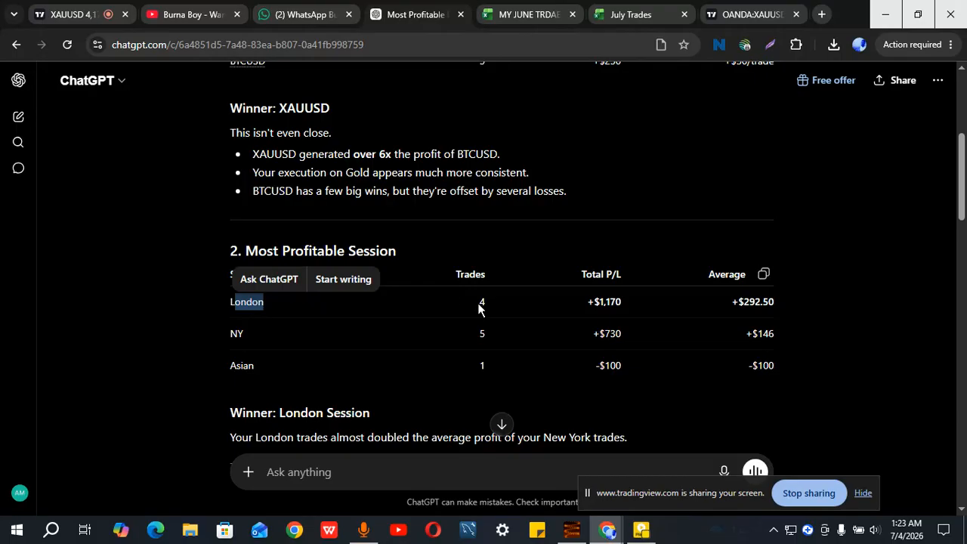
double_click(482, 303)
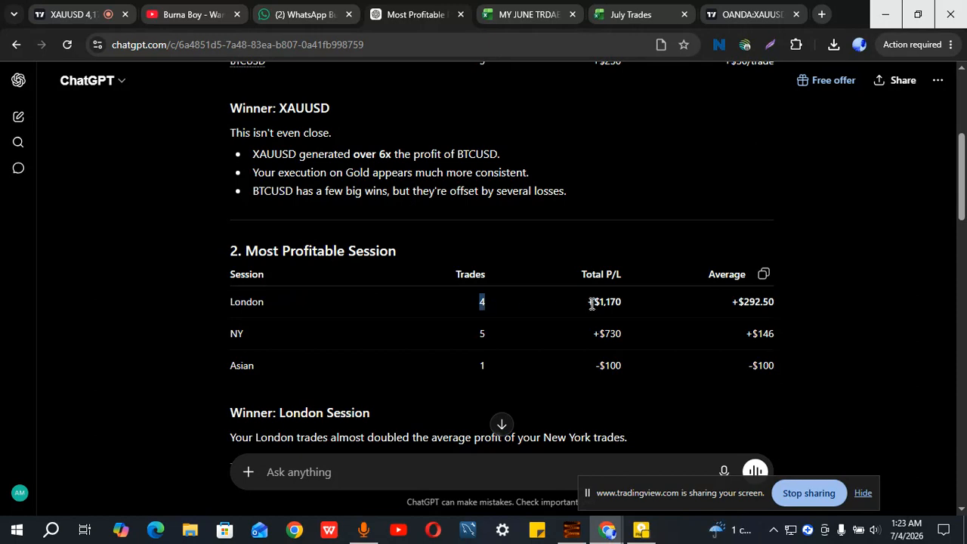
left_click_drag(602, 304, 610, 304)
left_click_drag(232, 331, 243, 337)
Review the best performing strategy table, comparing trade counts and total P/L of MSS + FVG with the Liquidity Sweep and Breakout setups
scroll(331, 316, "down", 2)
scroll(333, 317, "down", 4)
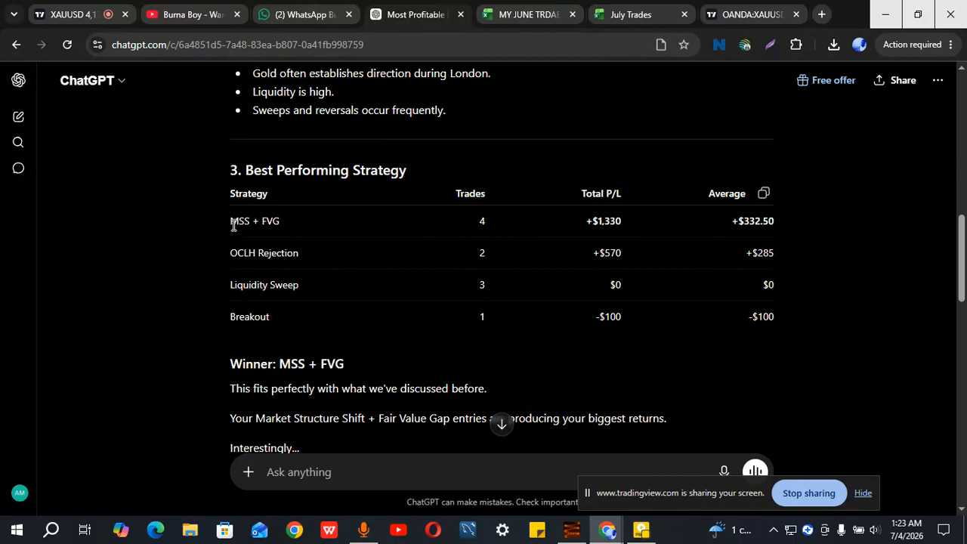
left_click_drag(231, 222, 281, 222)
left_click_drag(478, 227, 488, 223)
left_click_drag(594, 222, 621, 219)
left_click_drag(603, 309, 273, 322)
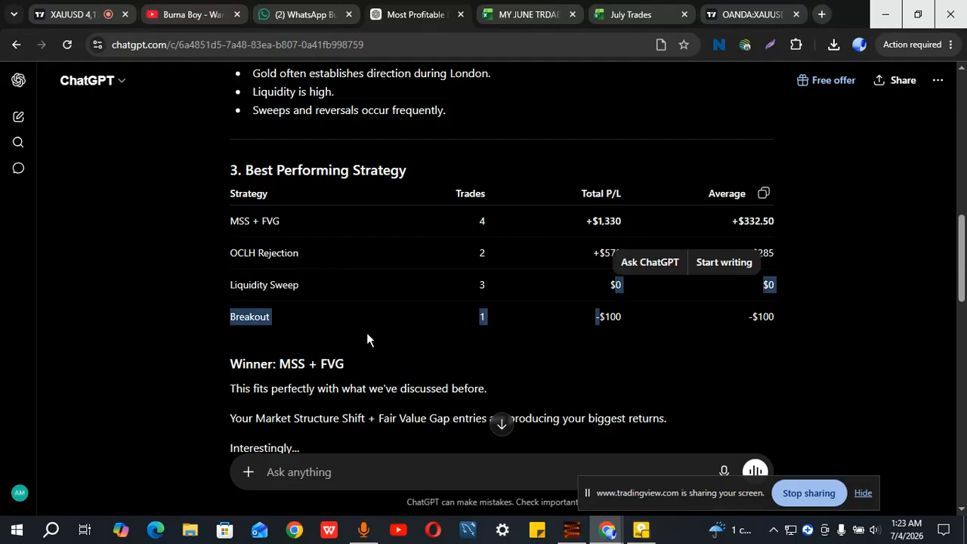
Compare the Breakout and Liquidity Sweep results with the MSS + FVG and OCLH Rejection setups in the best performing strategy table
left_click(219, 298)
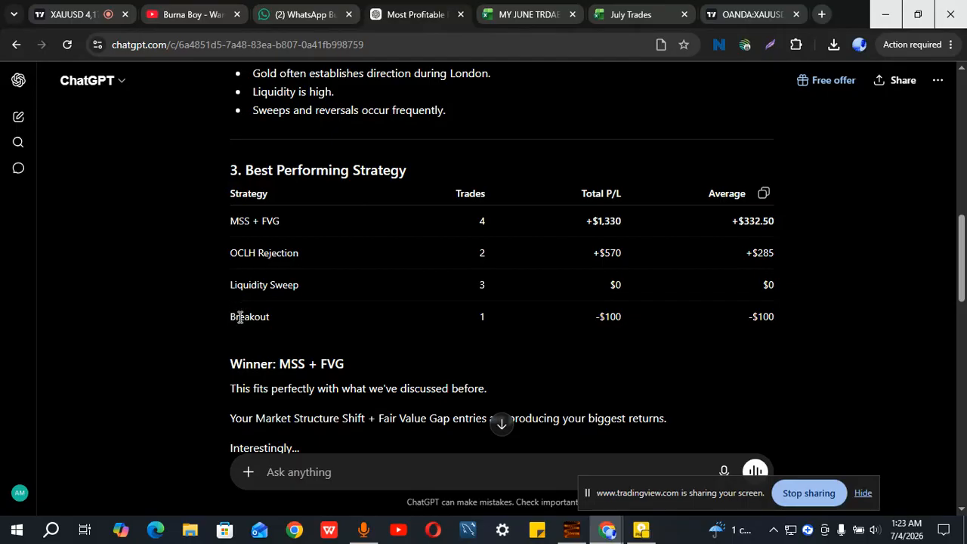
left_click_drag(231, 318, 269, 319)
left_click_drag(600, 316, 616, 316)
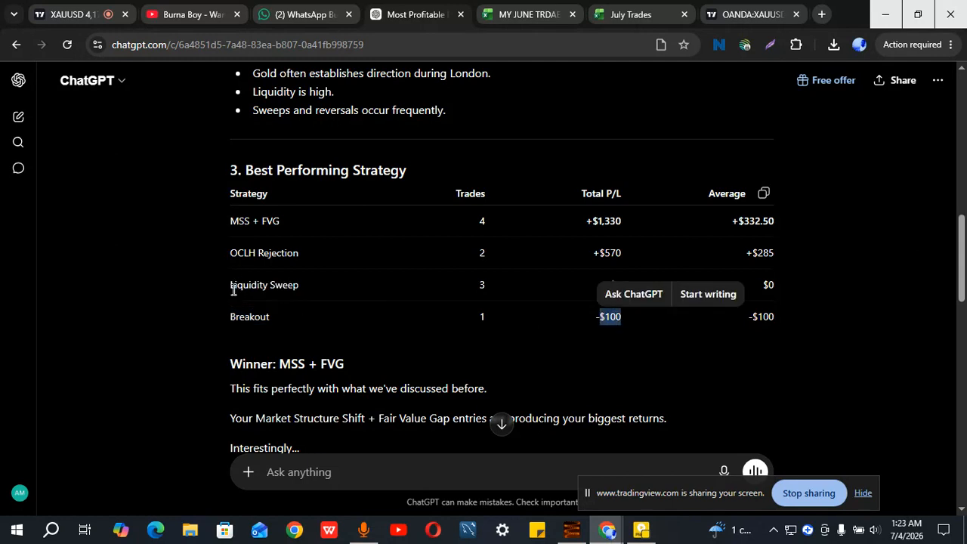
left_click_drag(231, 286, 293, 286)
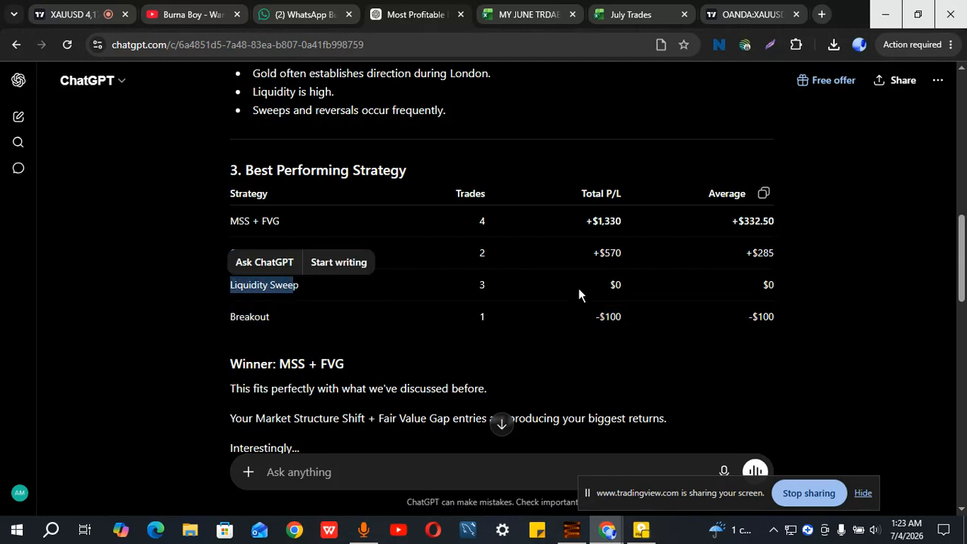
left_click(236, 221)
left_click_drag(236, 222, 266, 221)
left_click(197, 250)
left_click_drag(230, 254, 256, 254)
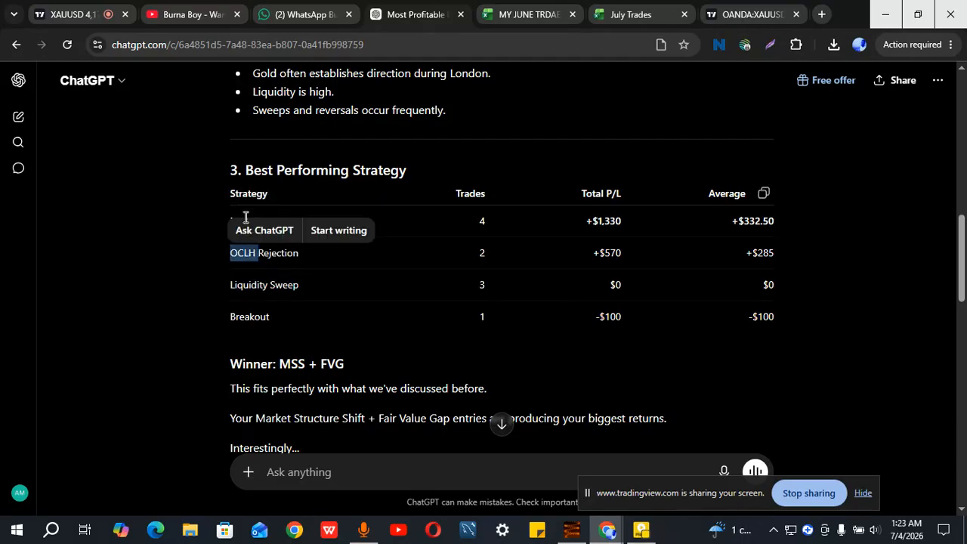
left_click(244, 222)
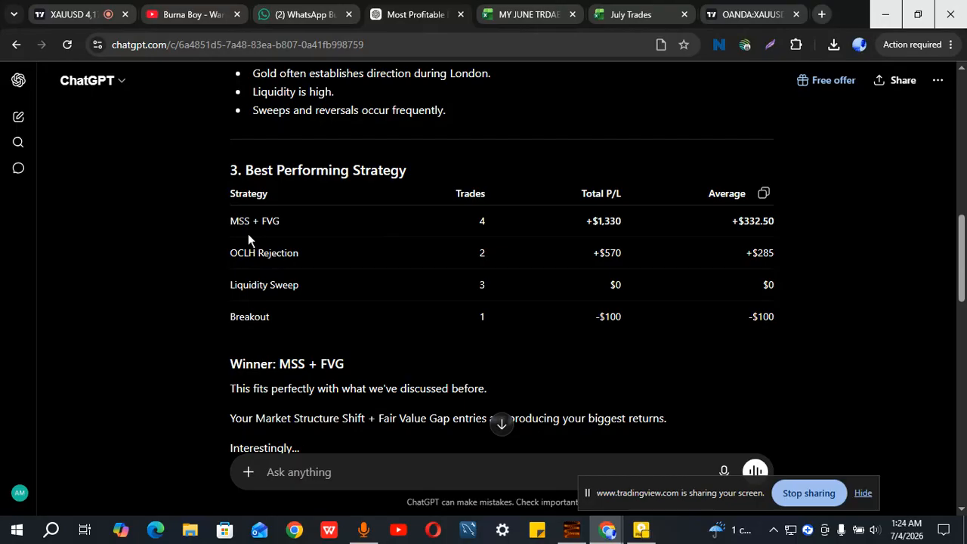
Look back over the session and pair results, then check the XAUUSD chart and the July Trades trade log
scroll(248, 233, "up", 3)
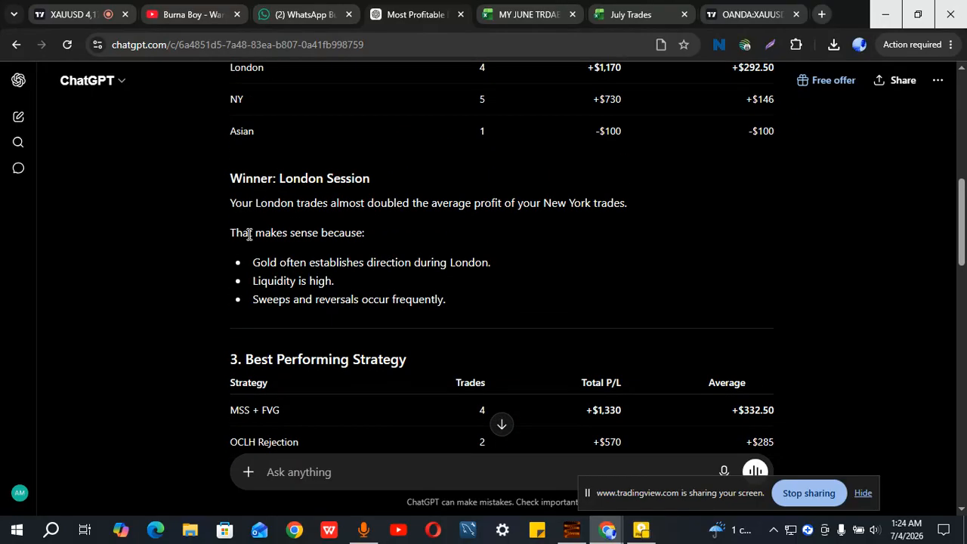
scroll(248, 233, "up", 3)
scroll(248, 234, "up", 1)
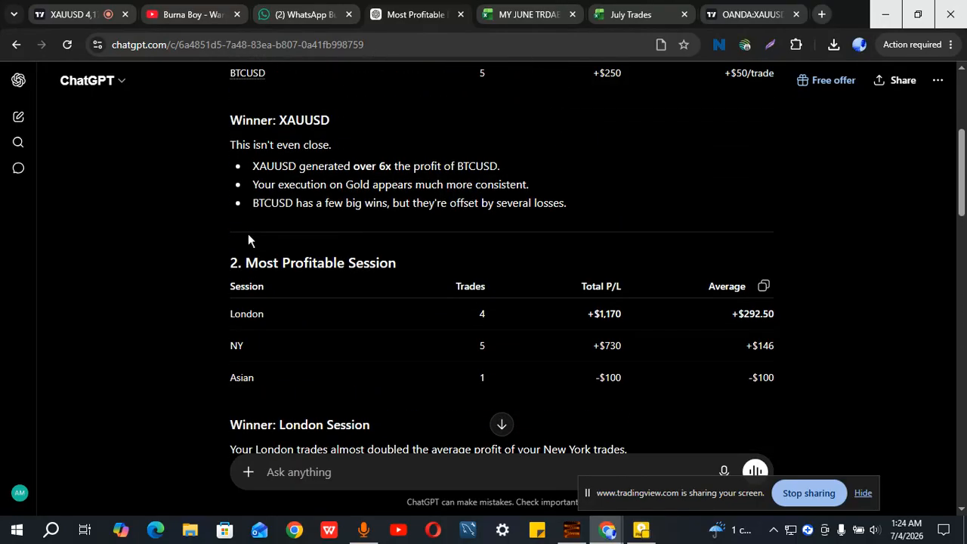
left_click(84, 12)
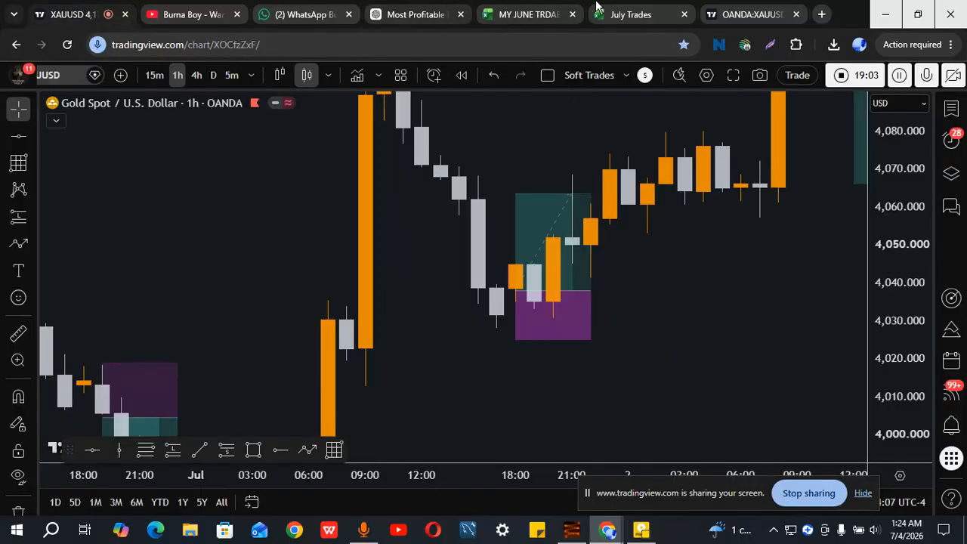
left_click(621, 10)
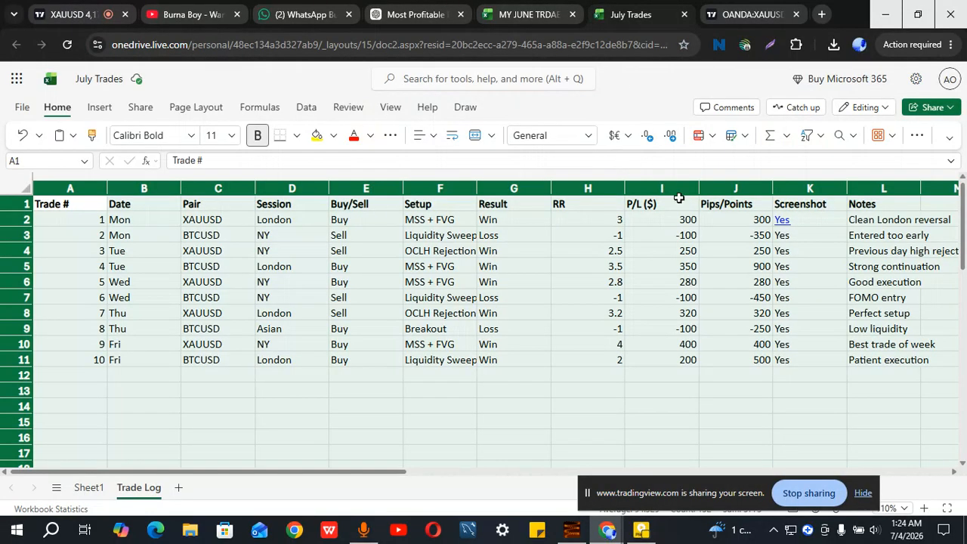
Return to ChatGPT's reply to reread the most profitable pair section, then switch to the XAUUSD chart in TradingView
left_click(419, 8)
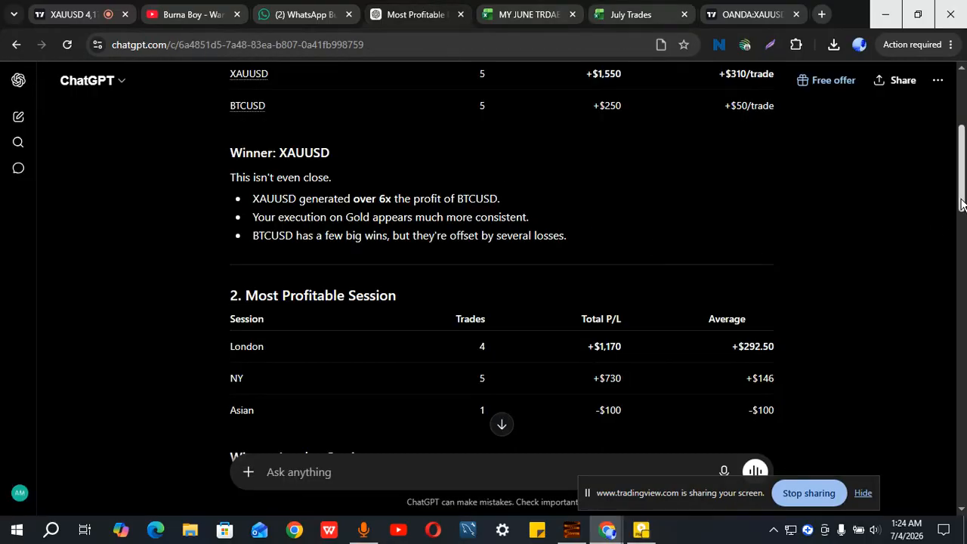
scroll(961, 204, "down", 1)
left_click_drag(961, 204, 961, 189)
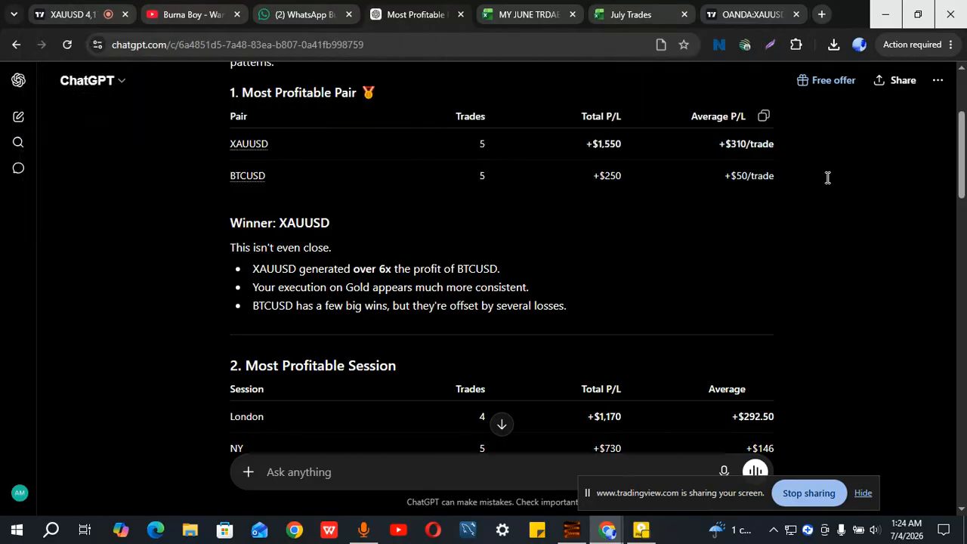
scroll(961, 187, "up", 2)
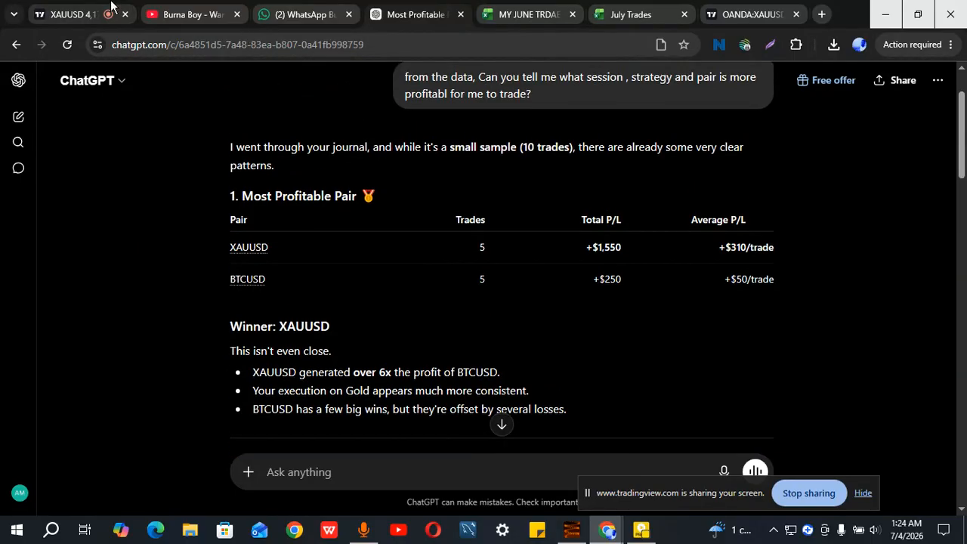
left_click(85, 8)
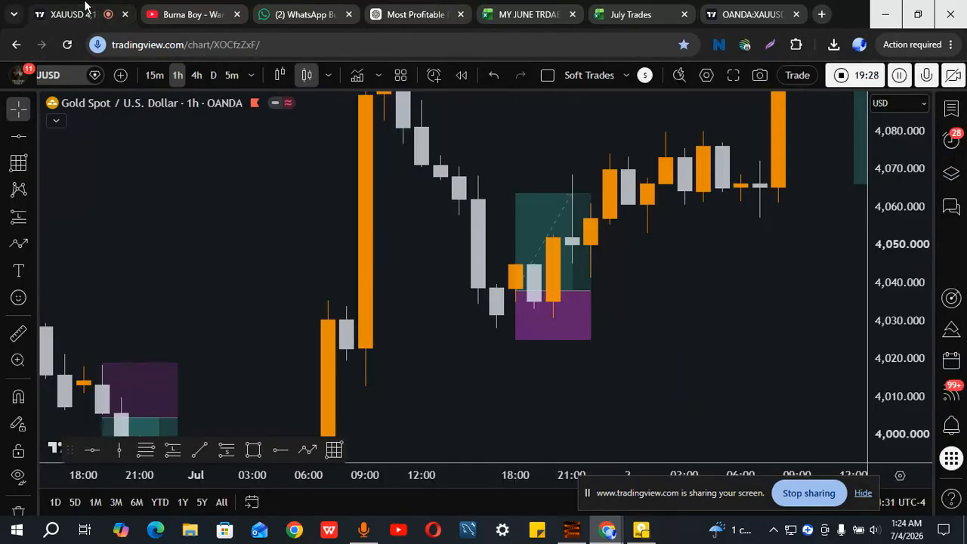